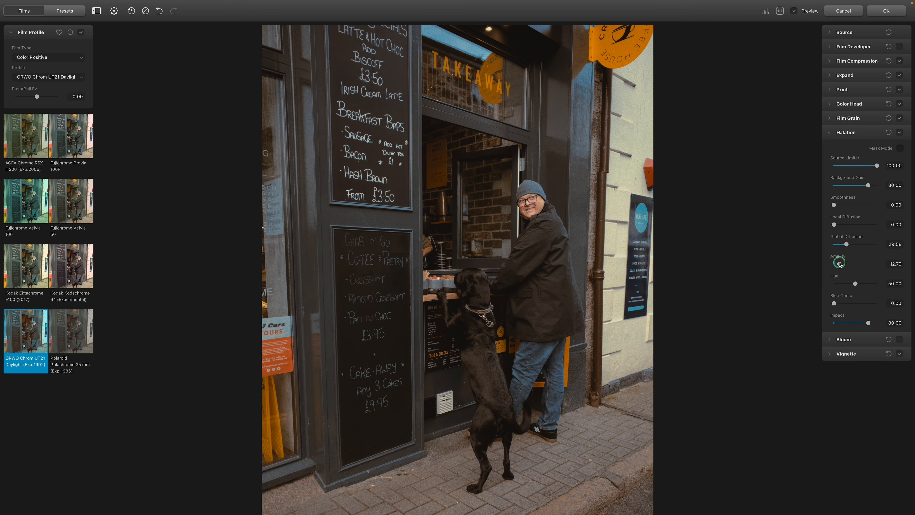
# Adjust the Halation effect, including its Amplify amount, and compare the photo before and after.
pyautogui.moveTo(836, 298); pyautogui.dragTo(863, 323)
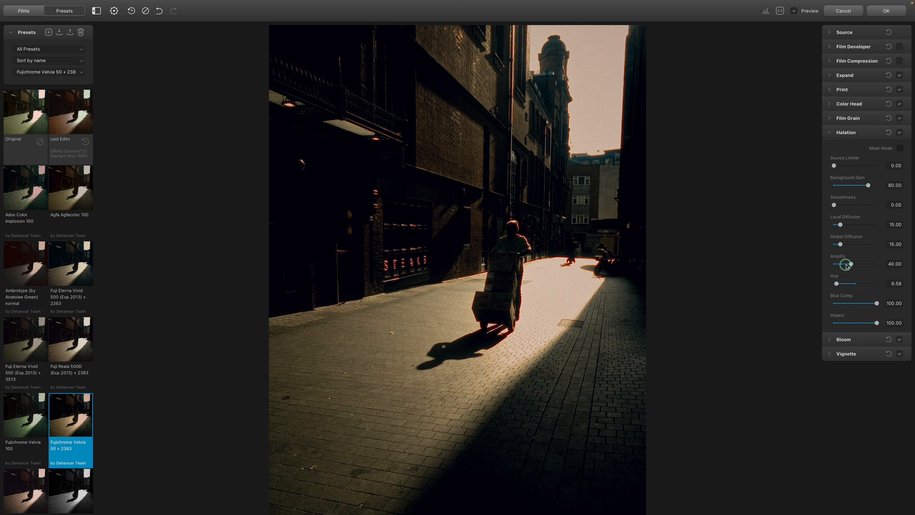
pyautogui.moveTo(847, 266); pyautogui.dragTo(843, 265)
pyautogui.click(794, 11)
pyautogui.click(794, 11)
pyautogui.click(794, 11)
pyautogui.click(794, 11)
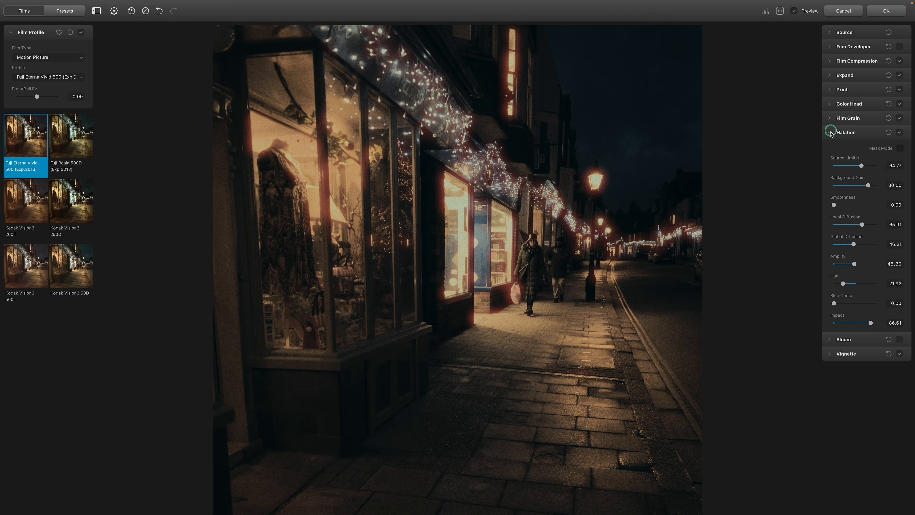
# Collapse the Halation settings and open the Bloom settings.
pyautogui.click(831, 131)
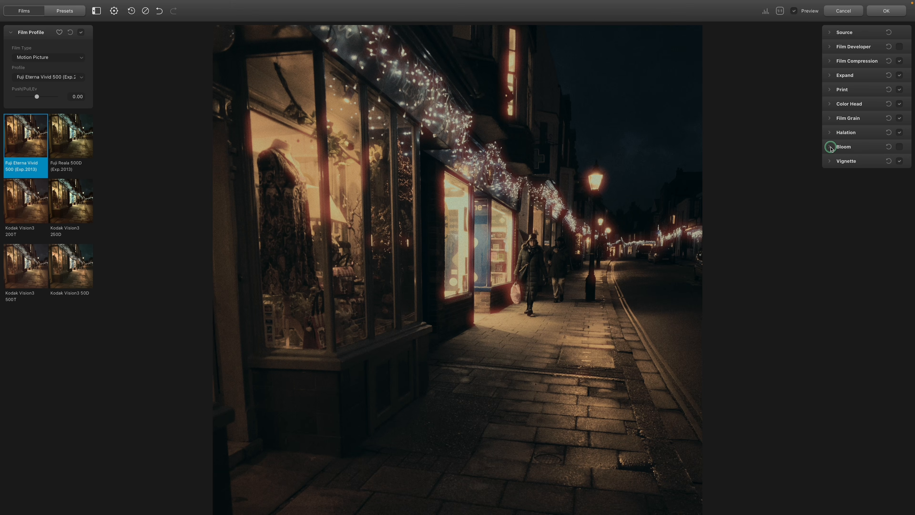
pyautogui.click(833, 149)
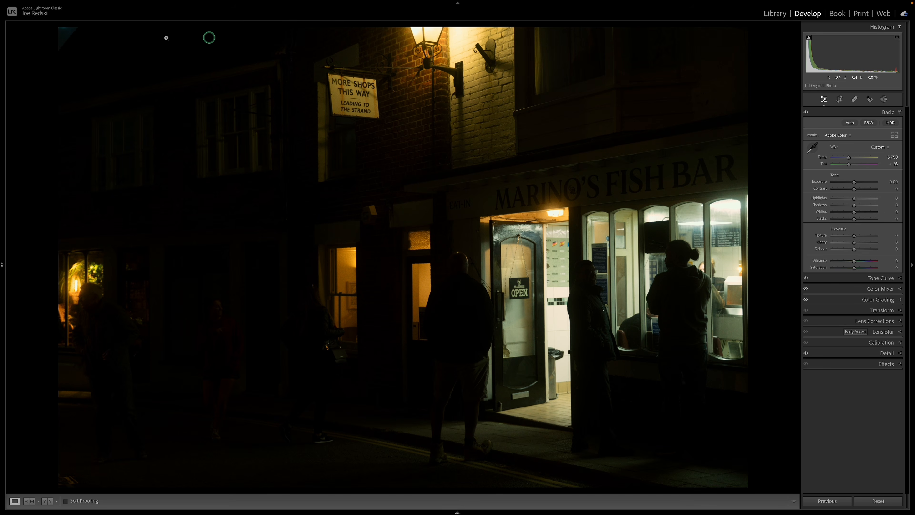
# Check the color space options for Photoshop editing in the External Editing preferences, keeping sRGB selected.
pyautogui.click(38, 3)
pyautogui.click(58, 27)
pyautogui.moveTo(439, 64); pyautogui.dragTo(439, 75)
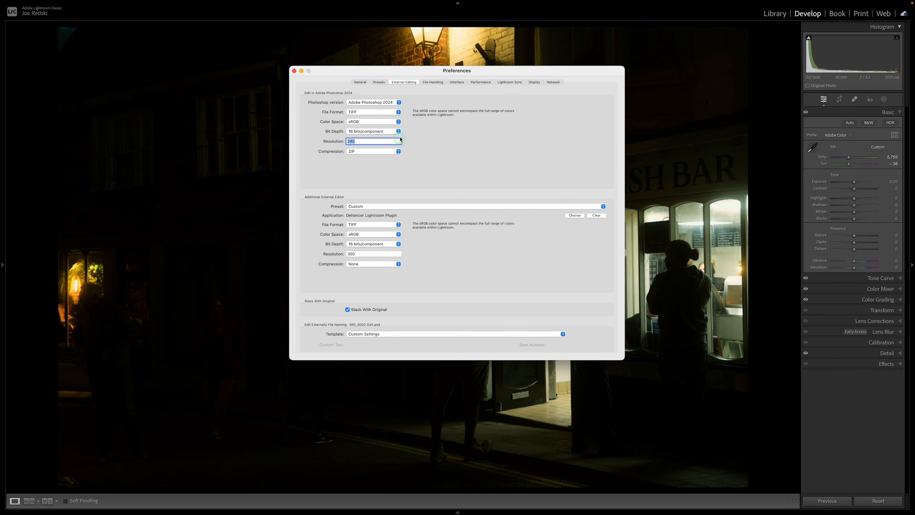
pyautogui.click(398, 122)
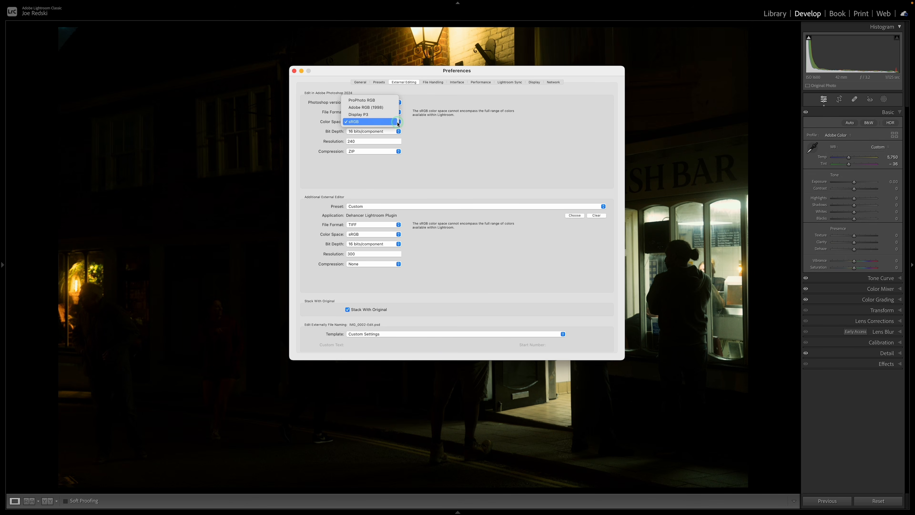
pyautogui.click(398, 123)
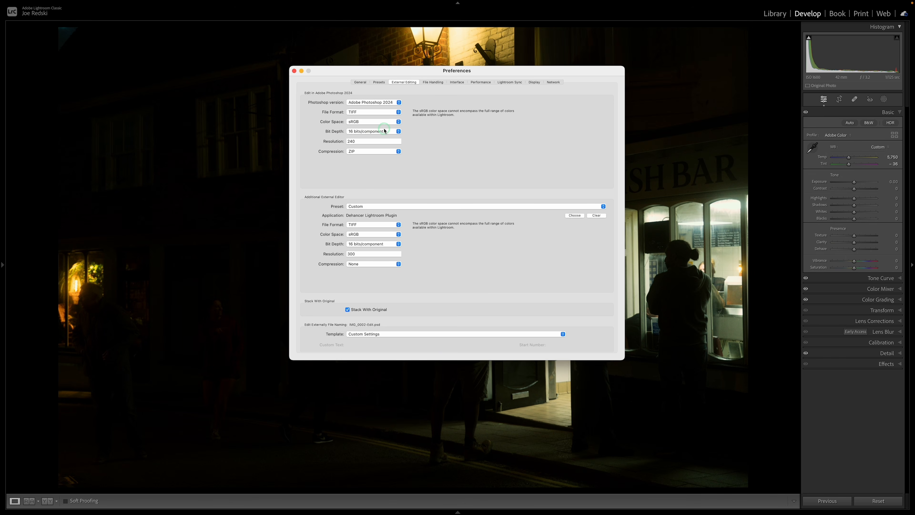
pyautogui.click(294, 70)
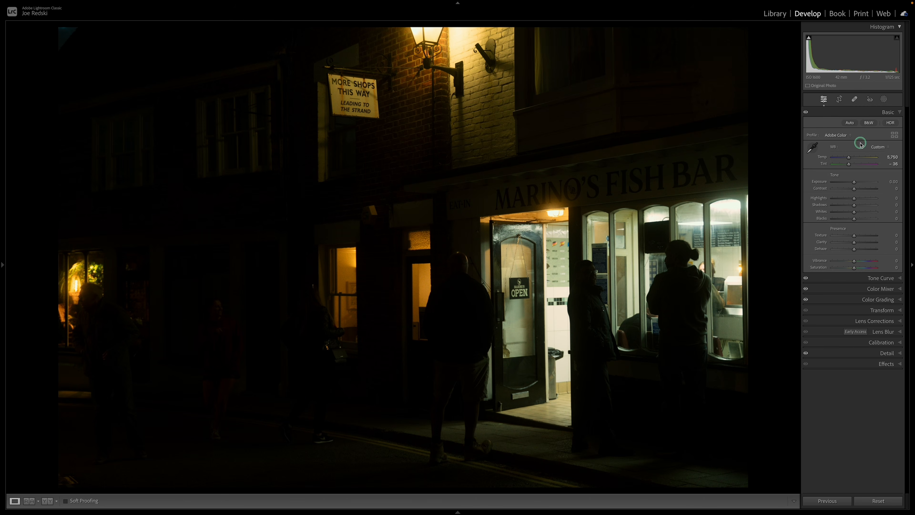
# Apply the Adobe Standard profile and flatten the photo with Exposure -1.00, Contrast -40 and Blacks +60.
pyautogui.click(838, 135)
pyautogui.click(851, 155)
pyautogui.moveTo(854, 182); pyautogui.dragTo(869, 221)
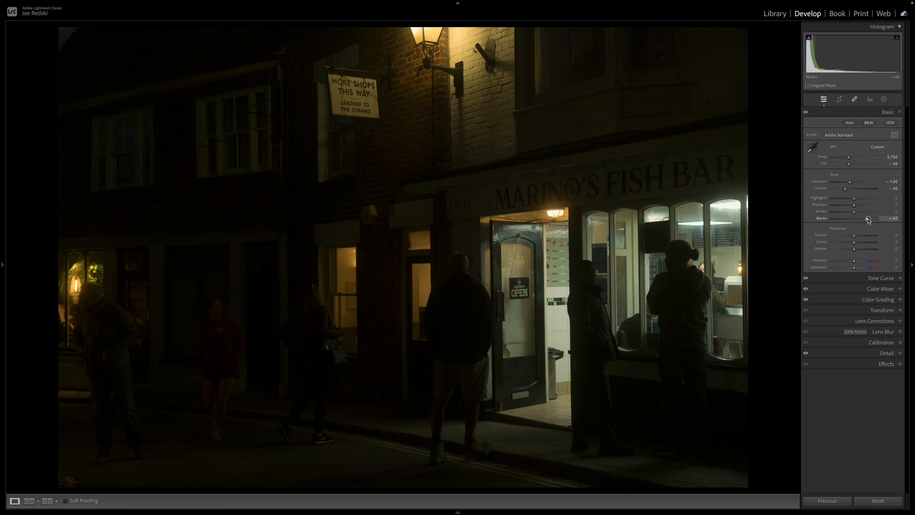
# Check the Tone Curve settings and the sharpening and noise reduction settings under Detail.
pyautogui.click(891, 278)
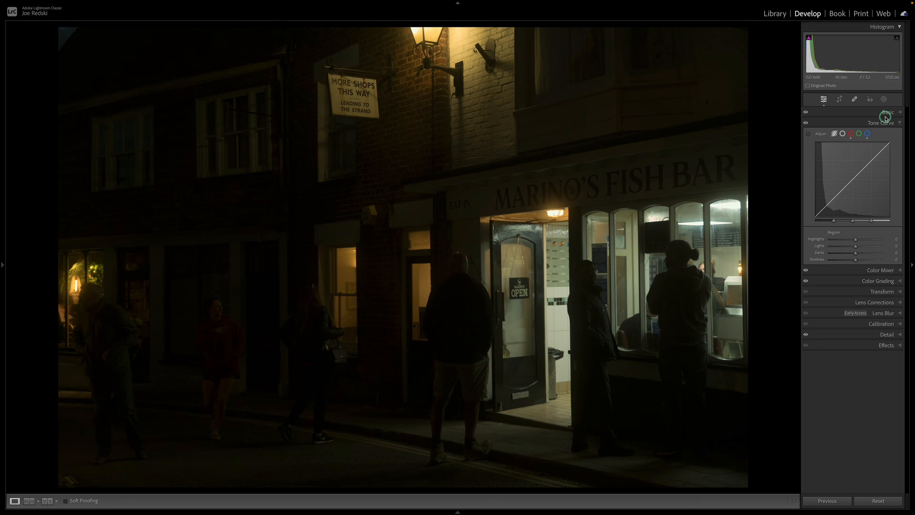
pyautogui.click(888, 121)
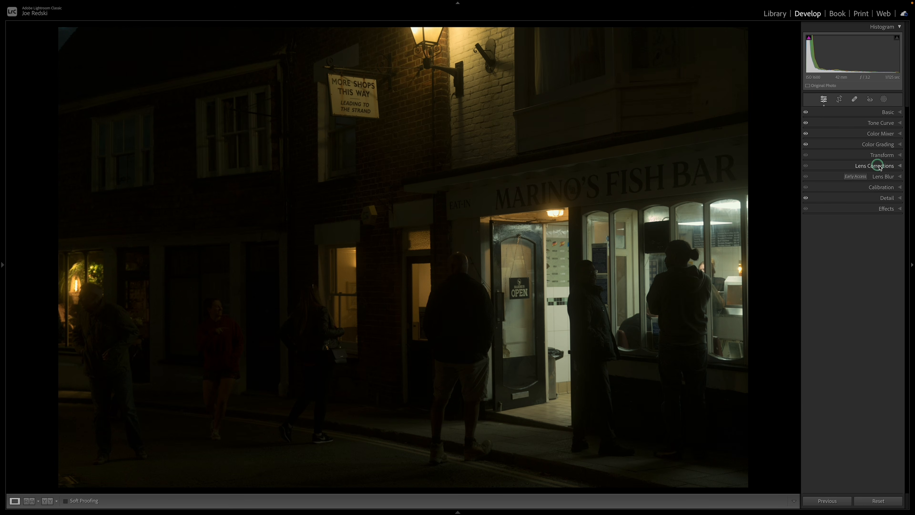
pyautogui.click(902, 197)
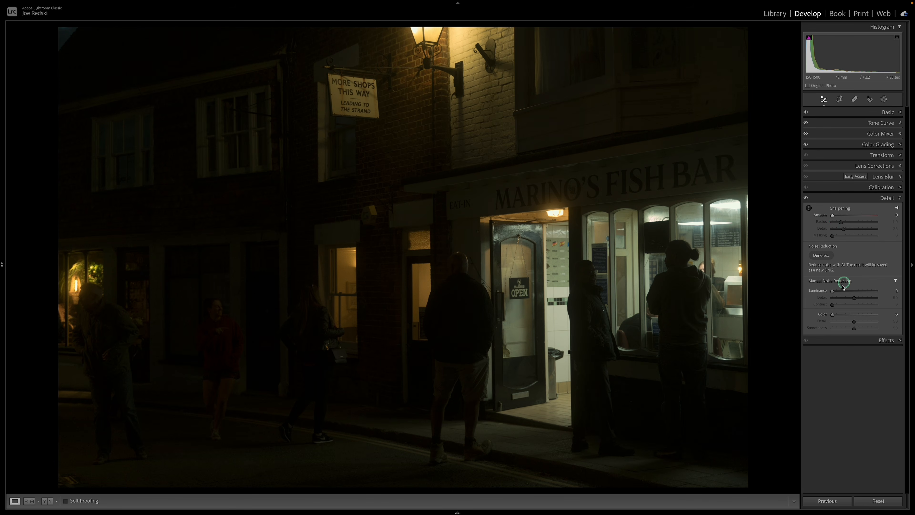
# Return to the Basic adjustments, reset the exposure and raise it to +0.40.
pyautogui.click(896, 111)
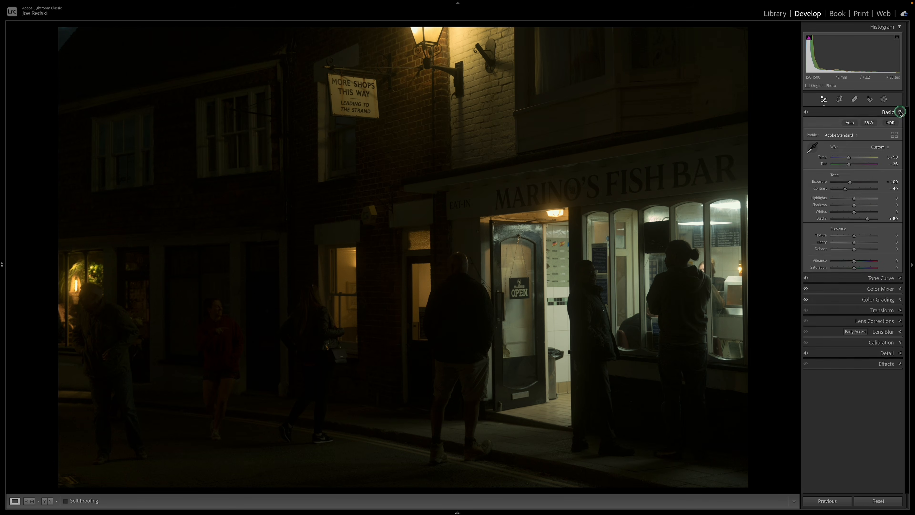
pyautogui.doubleClick(854, 182)
pyautogui.moveTo(855, 182); pyautogui.dragTo(856, 183)
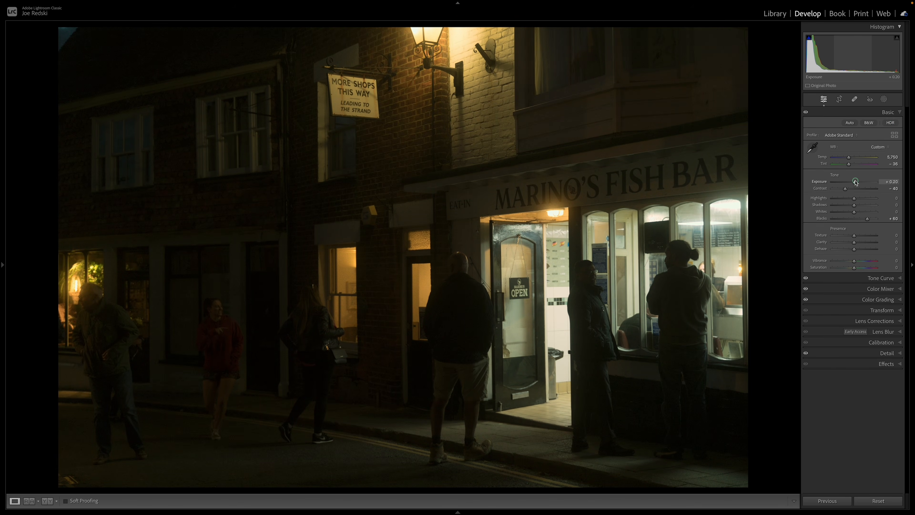
pyautogui.moveTo(856, 183); pyautogui.dragTo(857, 182)
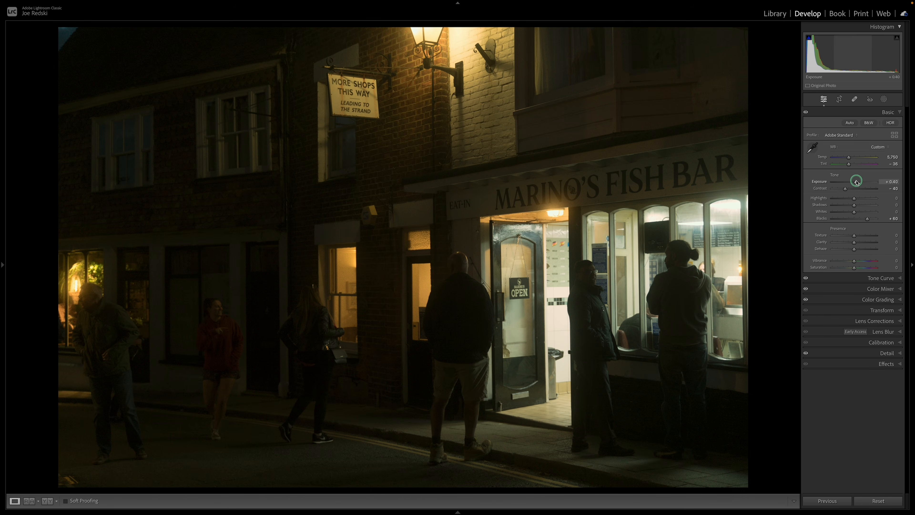
# Send the photo from Lightroom to the Dehancer Lightroom Plugin for editing.
pyautogui.rightClick(510, 250)
pyautogui.moveTo(541, 317)
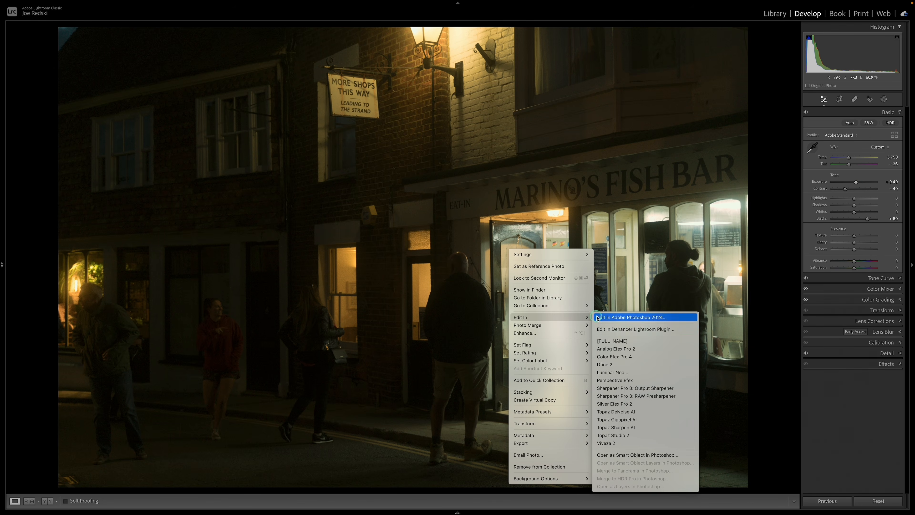
pyautogui.click(609, 328)
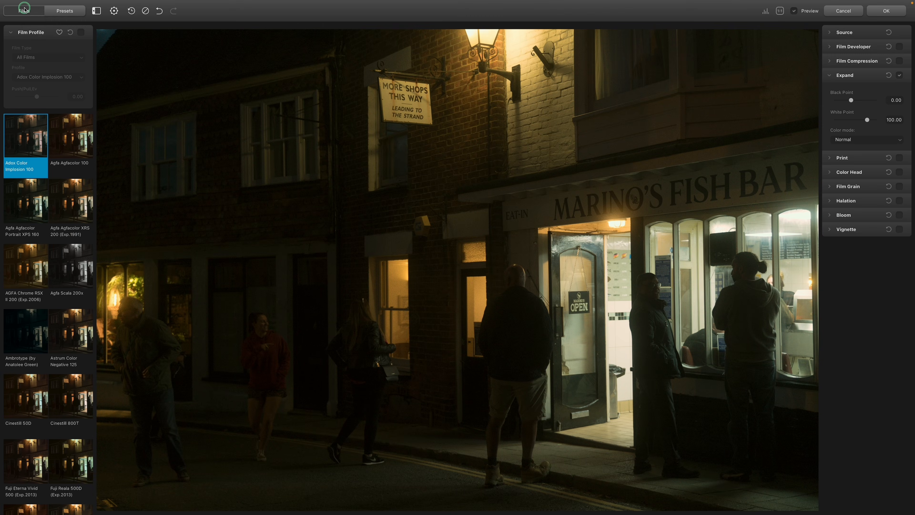
# Enable the Adox Color Implosion 100 film profile and look through the available film types and profiles.
pyautogui.click(80, 32)
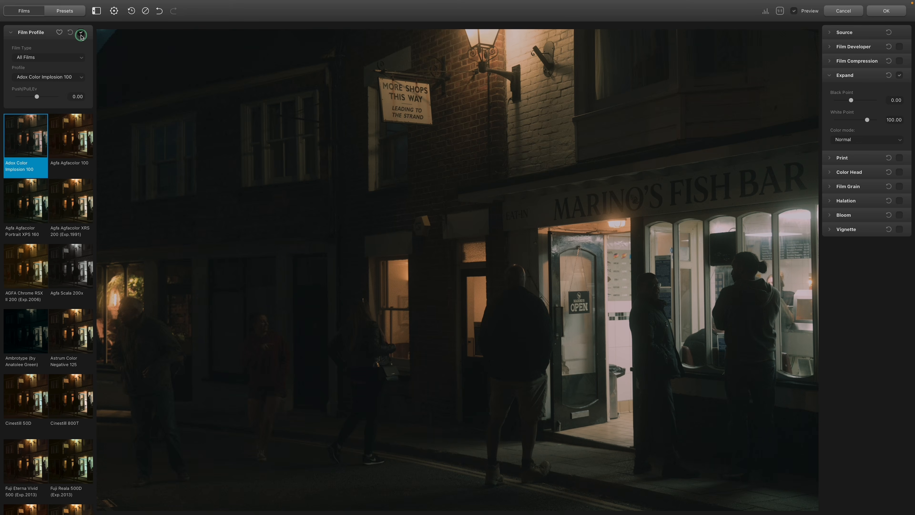
pyautogui.click(83, 56)
pyautogui.click(83, 56)
pyautogui.click(80, 78)
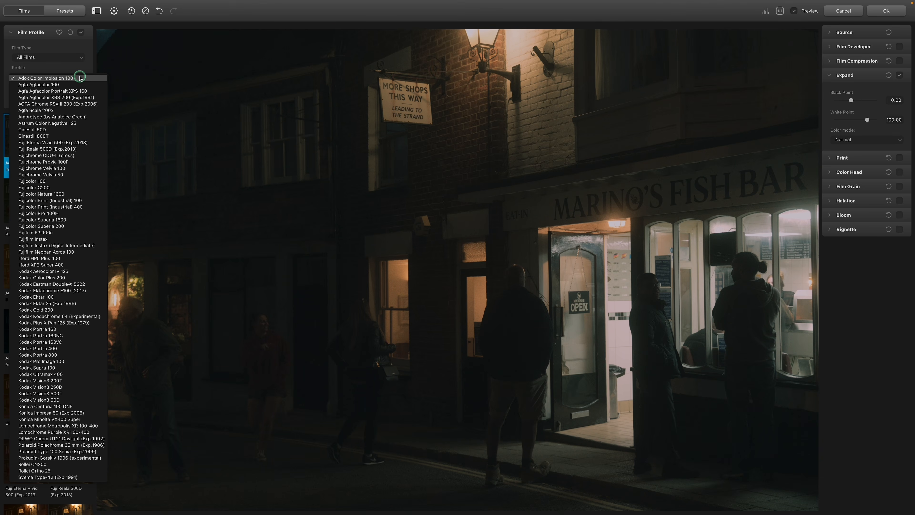
pyautogui.click(80, 77)
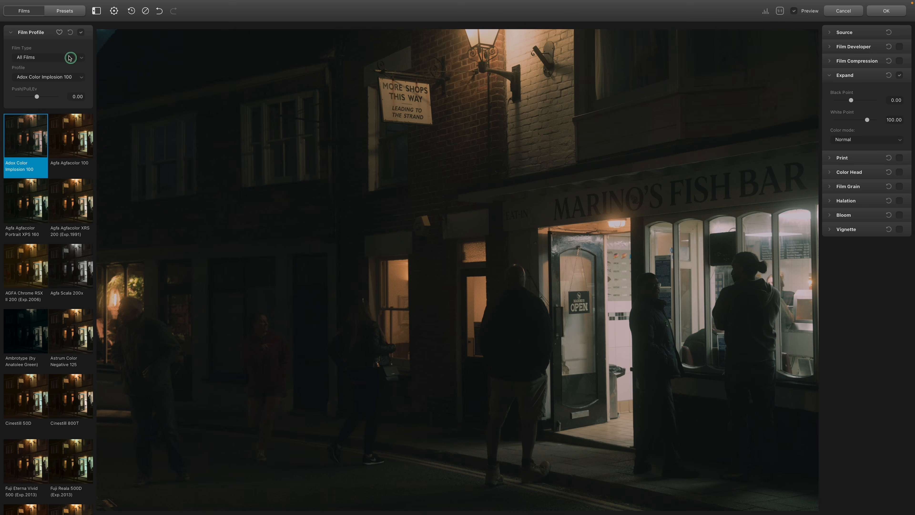
# Switch from film profiles to presets and list All Presets.
pyautogui.click(49, 9)
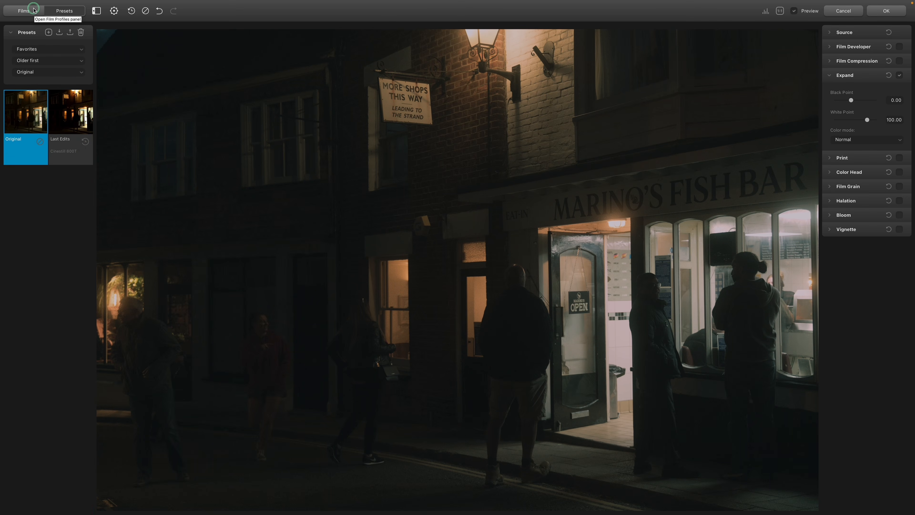
pyautogui.click(76, 48)
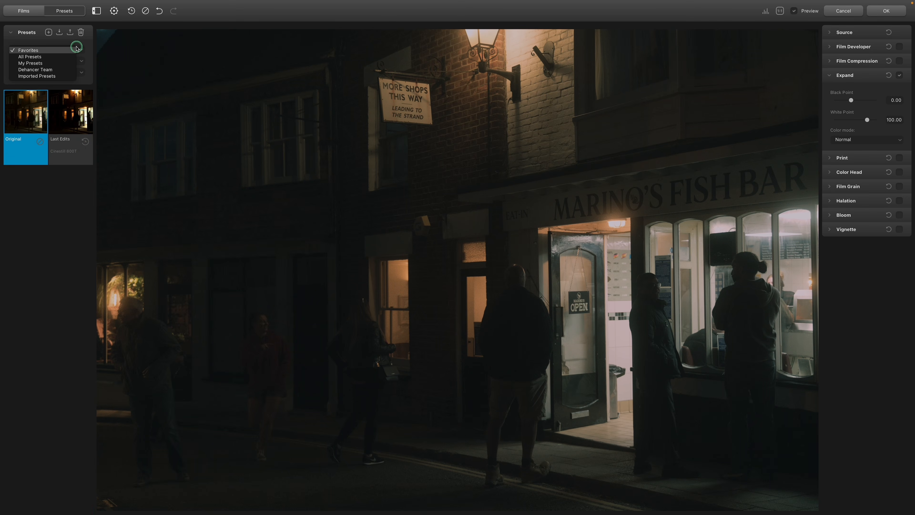
pyautogui.click(75, 58)
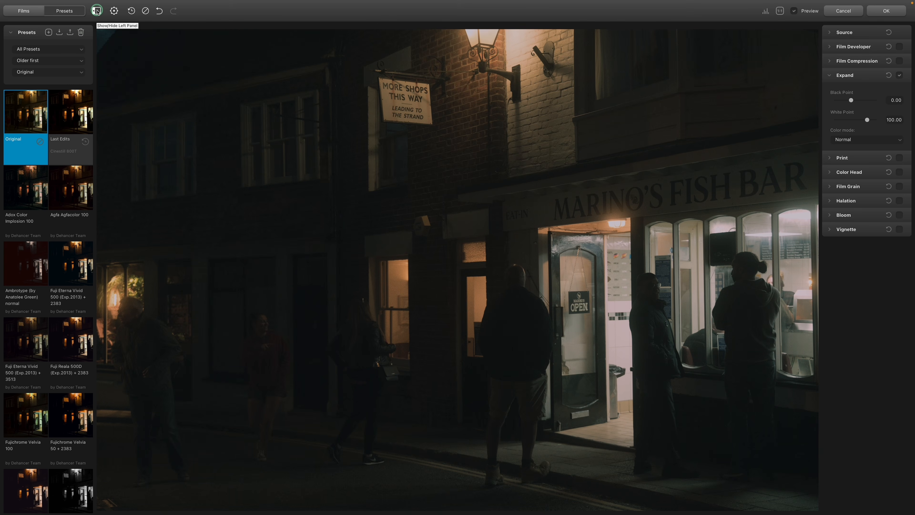
# Try hiding and restoring the preset list, and review the plugin's general settings.
pyautogui.click(97, 10)
pyautogui.click(97, 11)
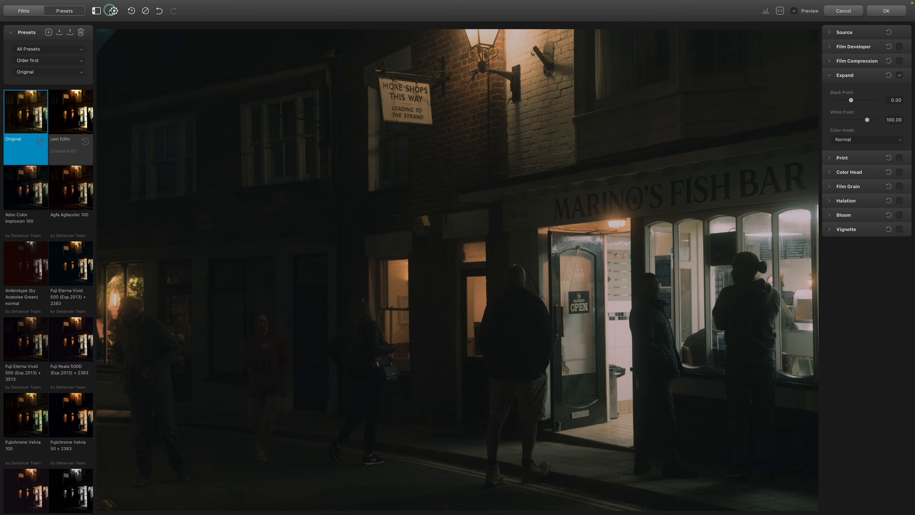
pyautogui.click(115, 10)
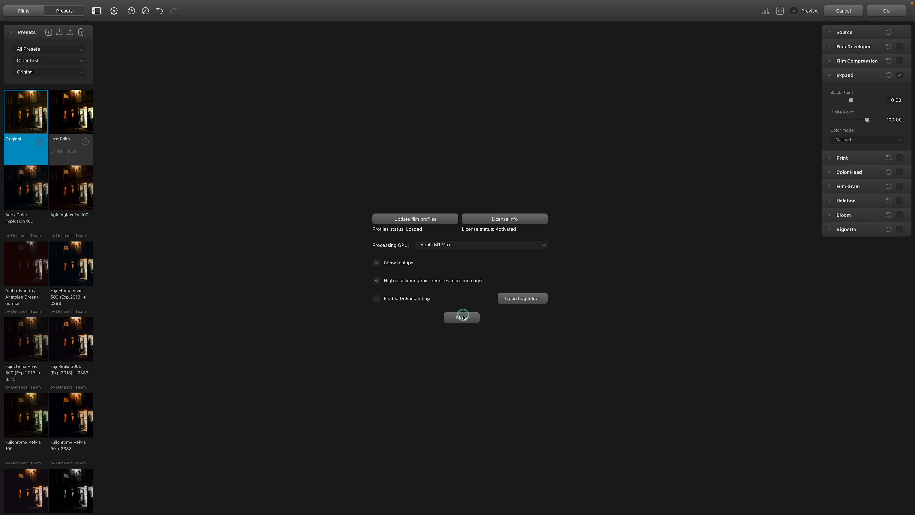
pyautogui.click(462, 317)
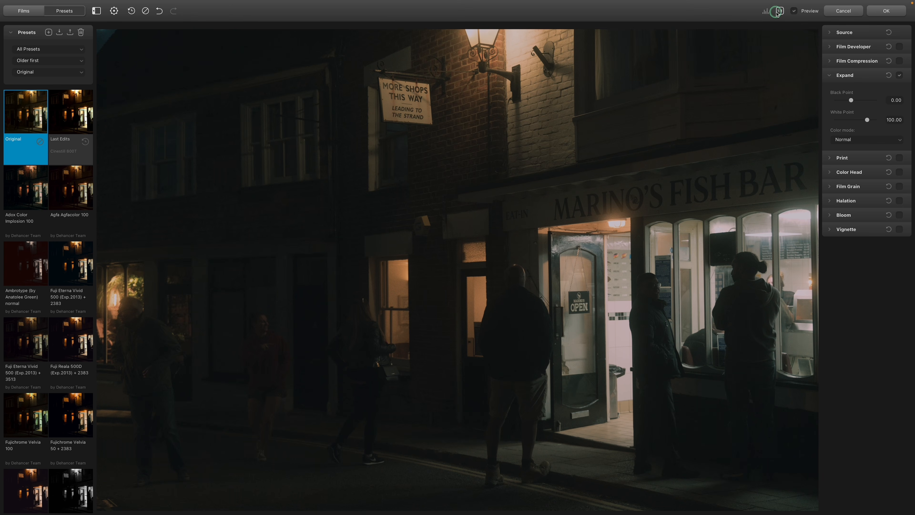
# Examine the photo using the histogram, the 100% zoom and the before/after preview.
pyautogui.click(766, 11)
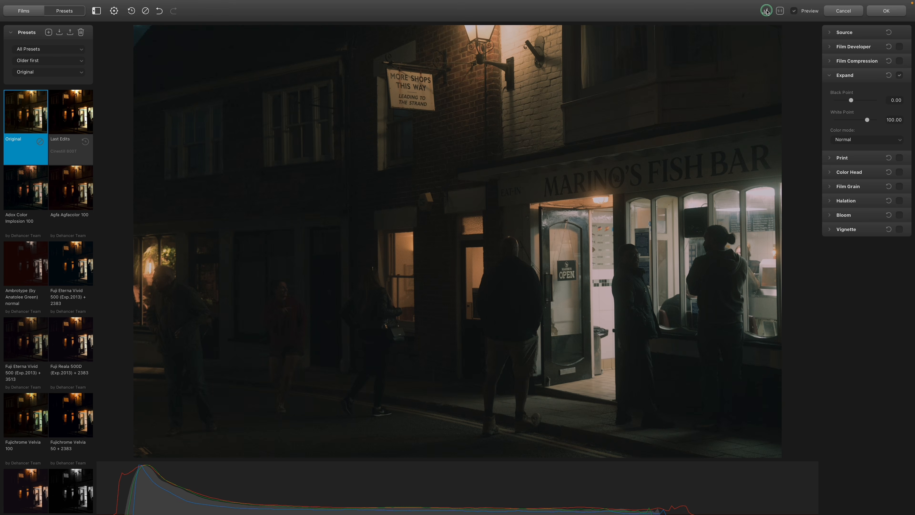
pyautogui.click(767, 11)
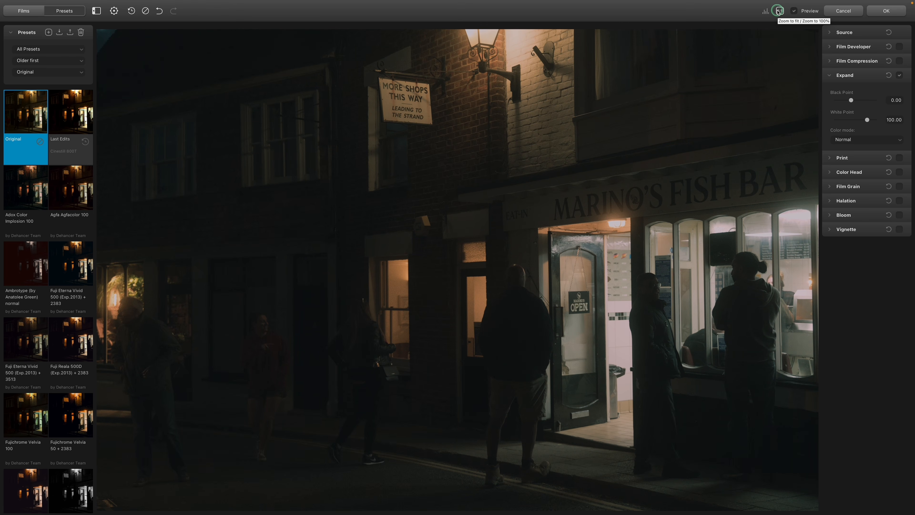
pyautogui.click(779, 11)
pyautogui.click(778, 11)
pyautogui.click(795, 11)
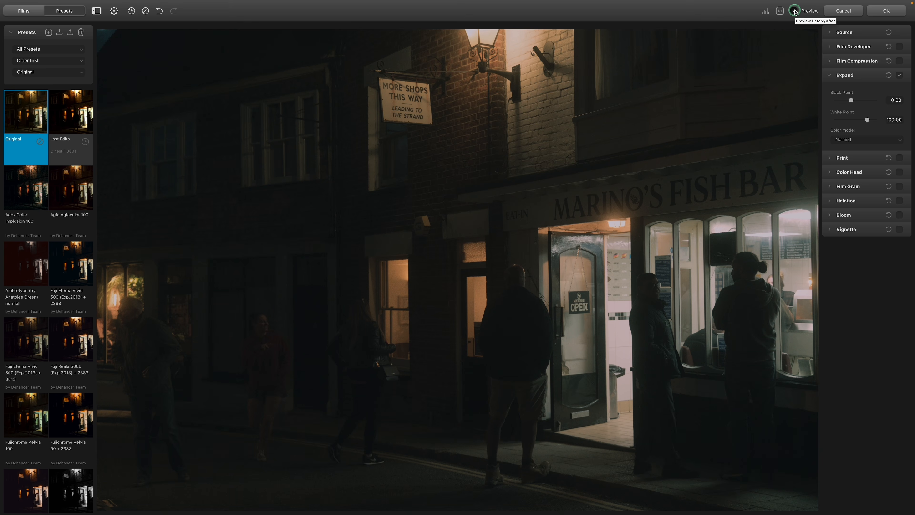
# Collapse the Expand settings, return to the film profiles and enable the Adox Color Implosion 100 profile.
pyautogui.click(831, 75)
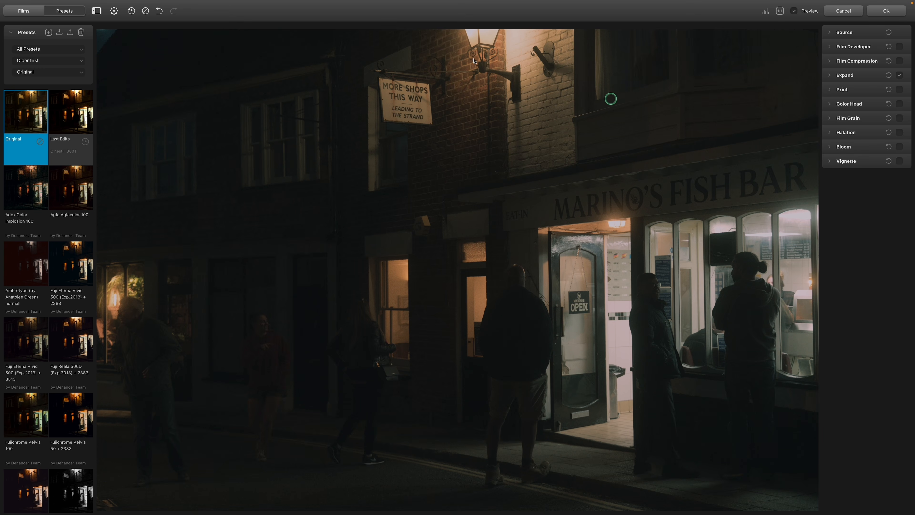
pyautogui.click(29, 11)
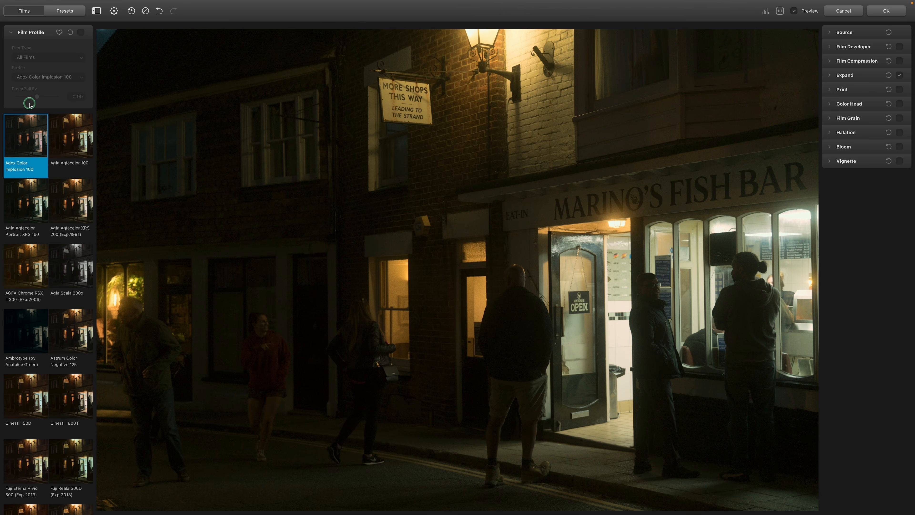
pyautogui.press('Right')
pyautogui.press('Left')
pyautogui.click(80, 32)
# Look through the lists of film types and film profiles and the Push/Pull control.
pyautogui.click(73, 57)
pyautogui.click(73, 57)
pyautogui.click(73, 78)
pyautogui.click(72, 78)
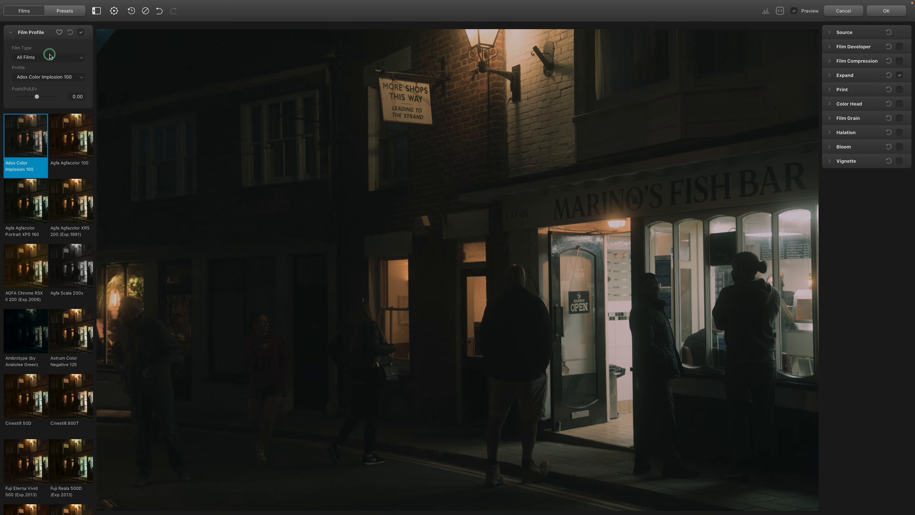
pyautogui.click(37, 97)
# Limit the film profiles to Color Negative and set Push/Pull Ev to about 0.63.
pyautogui.click(39, 59)
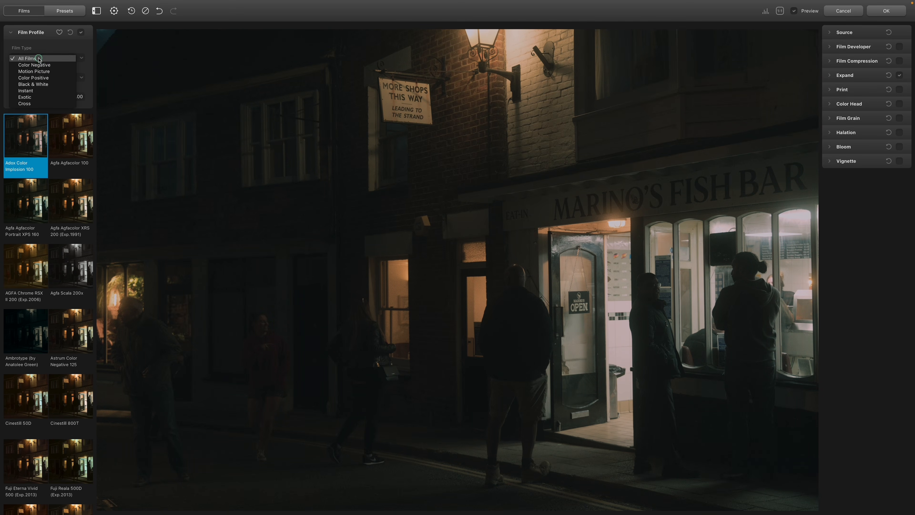
pyautogui.click(38, 84)
pyautogui.click(36, 98)
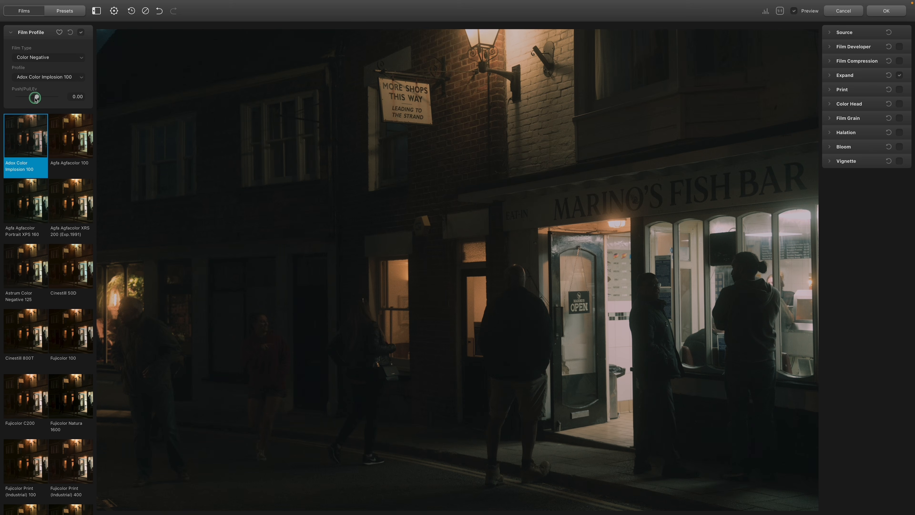
pyautogui.moveTo(36, 99); pyautogui.dragTo(45, 103)
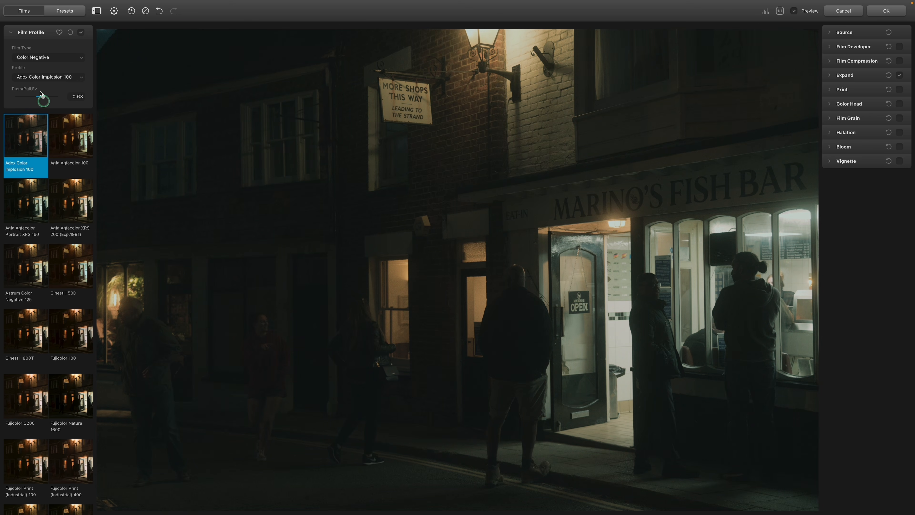
# Try the Color Positive film type with Push/Pull Ev raised to 2.00.
pyautogui.click(39, 58)
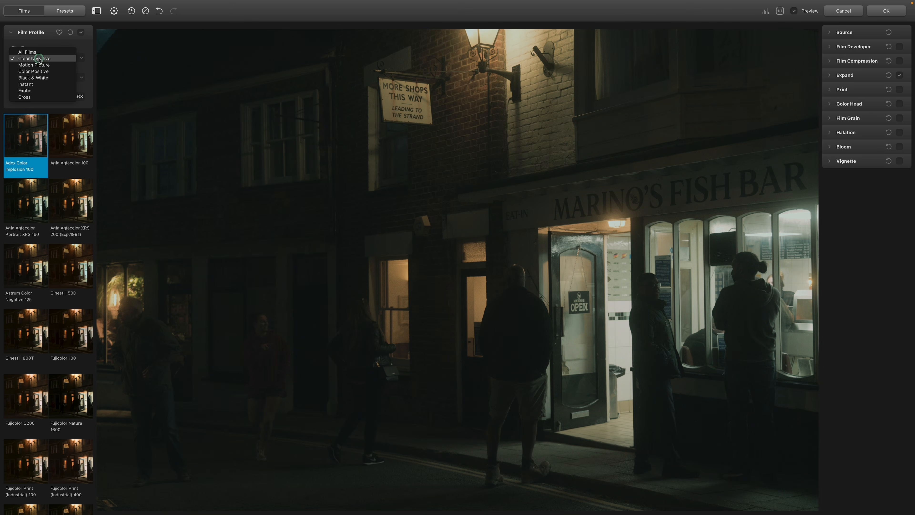
pyautogui.click(39, 72)
pyautogui.moveTo(33, 100); pyautogui.dragTo(60, 105)
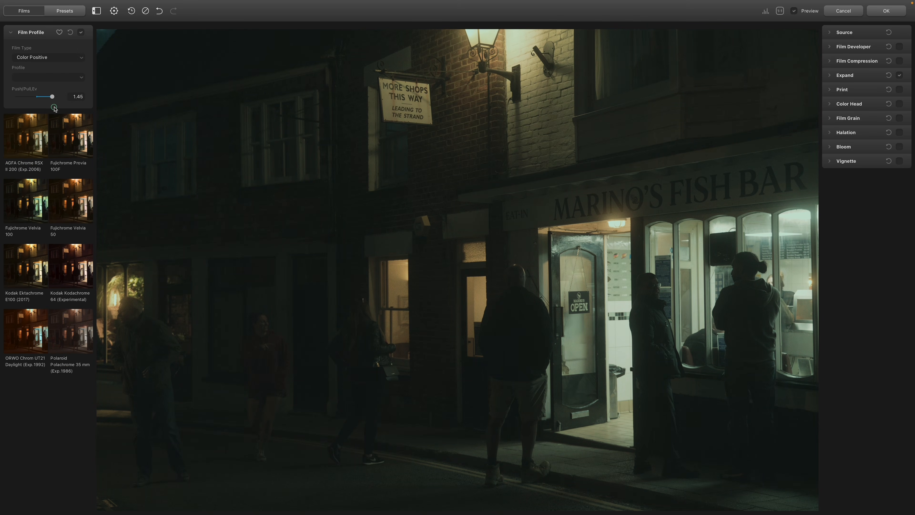
pyautogui.moveTo(58, 96)
pyautogui.mouseDown()
pyautogui.moveTo(13, 101)
pyautogui.moveTo(58, 105)
pyautogui.mouseUp()
# Switch the film type to Color Negative, apply the Cinestill 800T profile and set Push/Pull Ev to about 1.39.
pyautogui.click(50, 57)
pyautogui.click(35, 46)
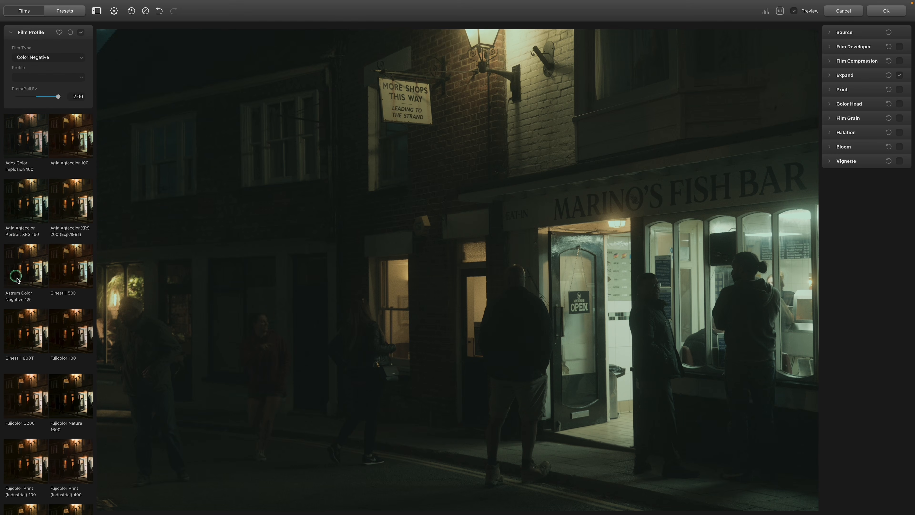
pyautogui.click(25, 331)
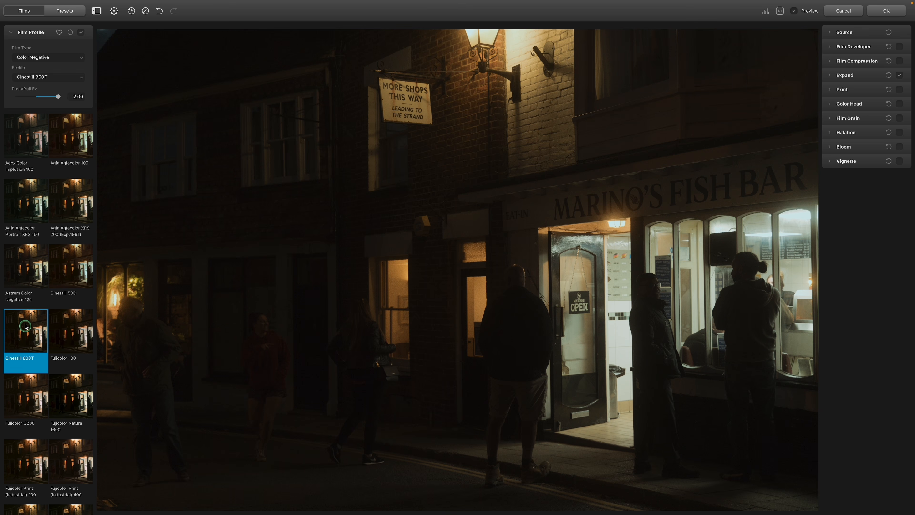
pyautogui.click(58, 95)
pyautogui.moveTo(58, 95)
pyautogui.mouseDown()
pyautogui.moveTo(37, 97)
pyautogui.moveTo(51, 97)
pyautogui.mouseUp()
# In the Expand settings, set Black Point to about -2.45 and White Point to about 98.12.
pyautogui.click(832, 77)
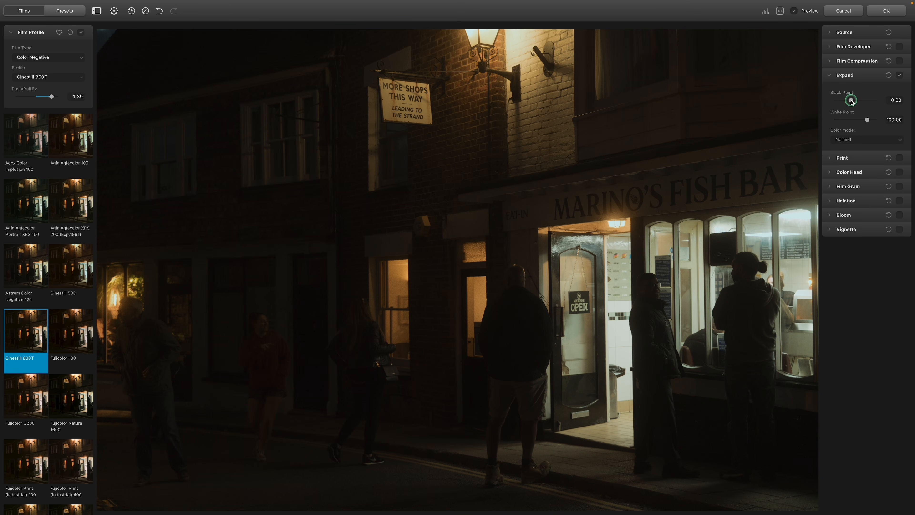
pyautogui.moveTo(853, 101); pyautogui.dragTo(865, 122)
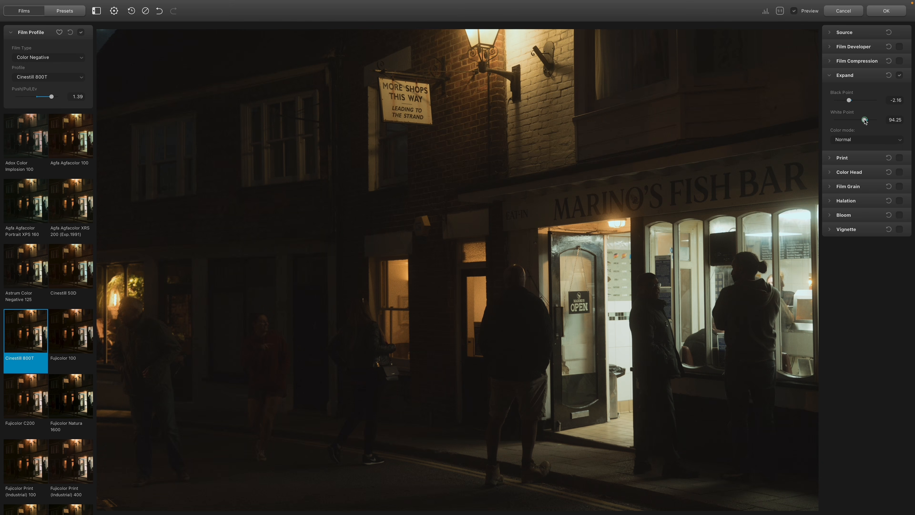
pyautogui.moveTo(865, 122); pyautogui.dragTo(850, 102)
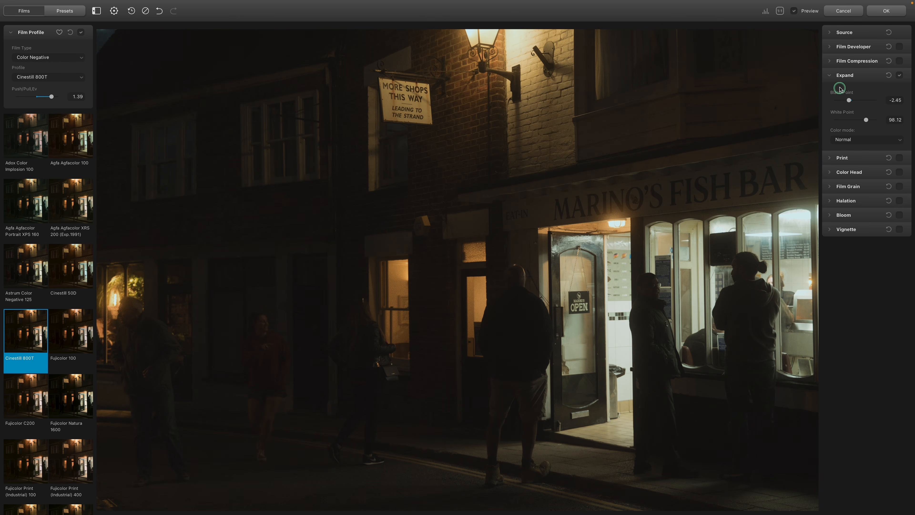
pyautogui.click(831, 75)
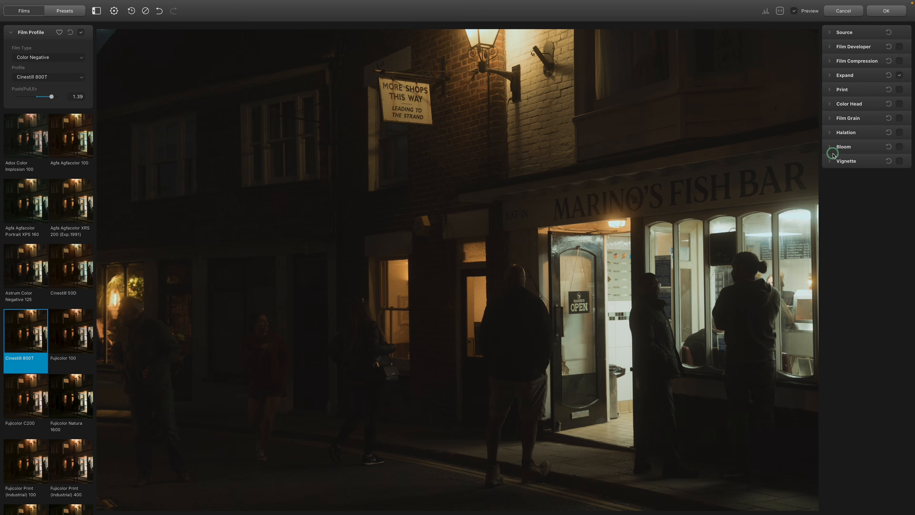
# Enable Vignette and set Exposure to about 0.22, Size to about 34.35 and Aspect Ratio to about -34.10.
pyautogui.click(900, 161)
pyautogui.click(835, 162)
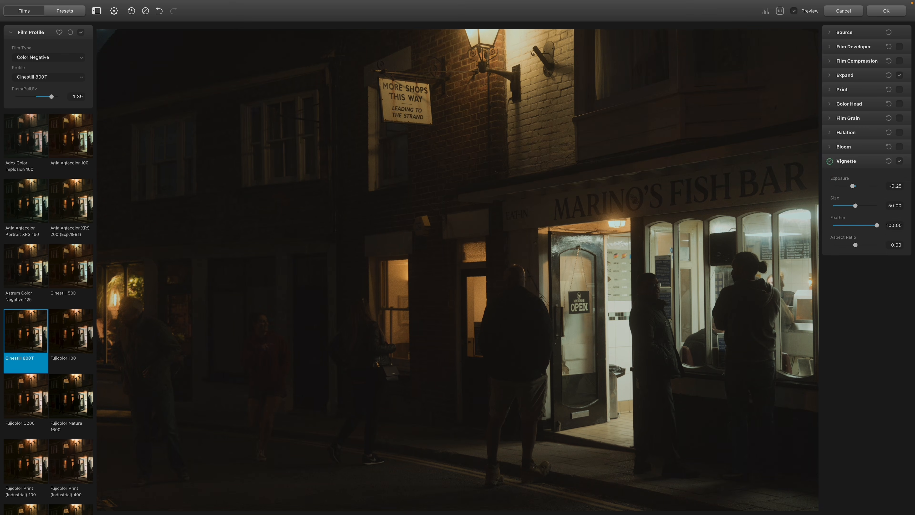
pyautogui.moveTo(857, 185); pyautogui.dragTo(848, 206)
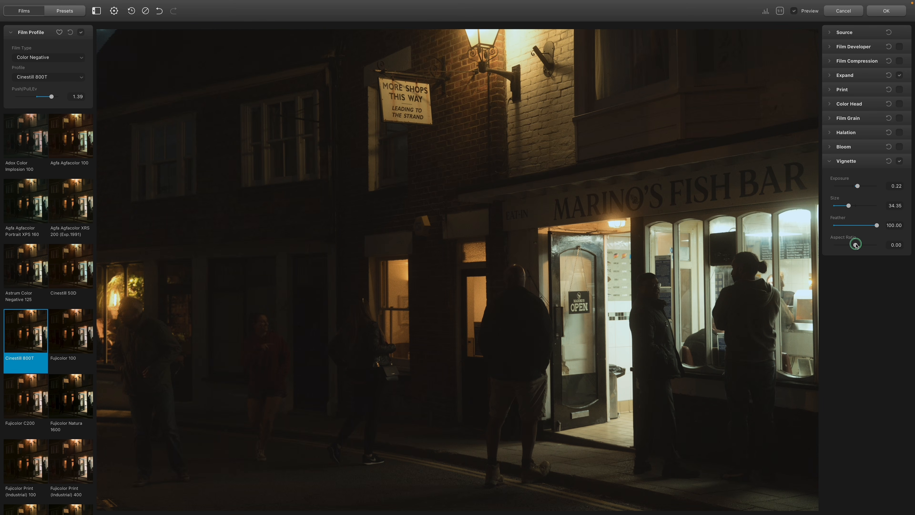
pyautogui.moveTo(856, 246); pyautogui.dragTo(848, 245)
# In the Source settings, set Exposure Compensation to about 0.03, Temperature Comp. to about -25.94 and Tint Comp. to about -0.88.
pyautogui.click(830, 32)
pyautogui.moveTo(856, 58); pyautogui.dragTo(857, 57)
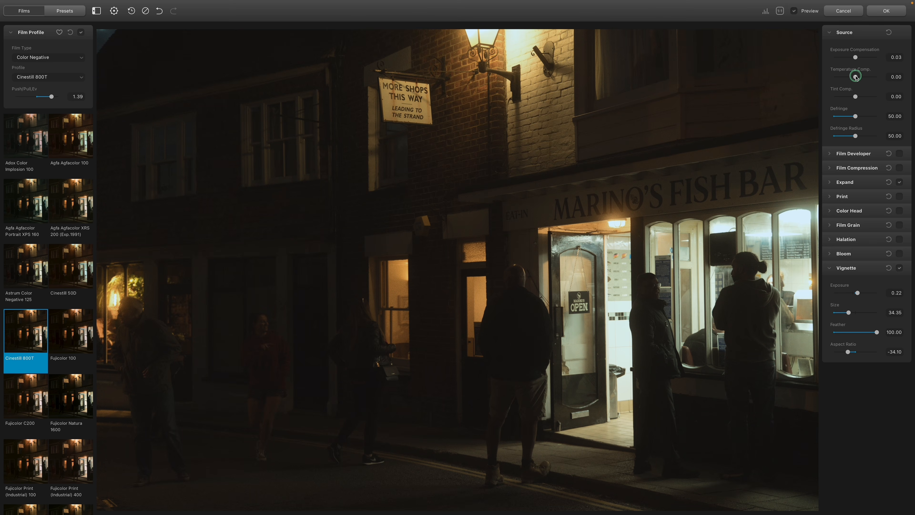
pyautogui.moveTo(857, 78); pyautogui.dragTo(854, 97)
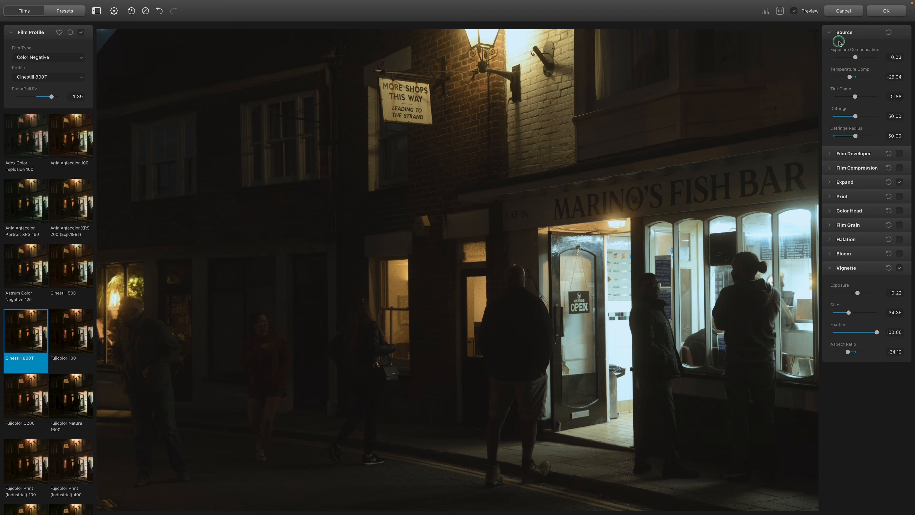
pyautogui.click(831, 31)
# Enable Film Developer and adjust its Contrast Boost, Gamma Correction, Color Separation and Color Boost.
pyautogui.click(900, 47)
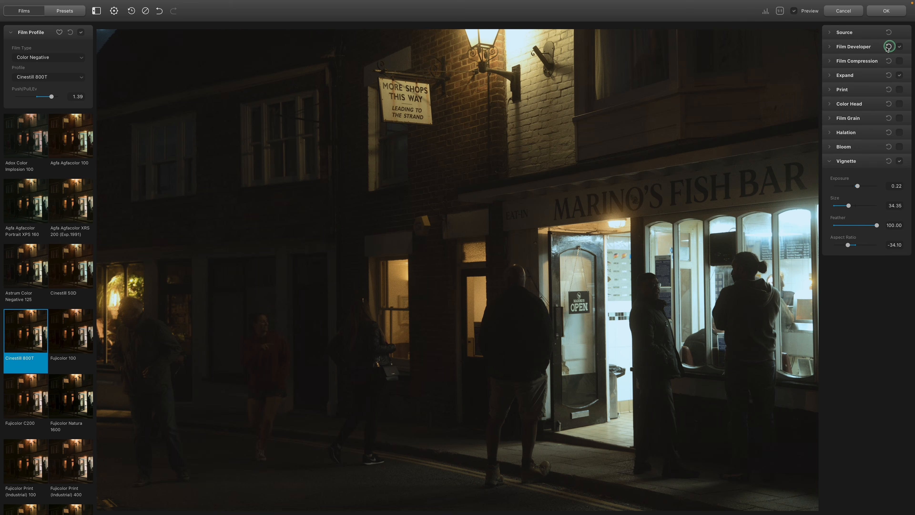
pyautogui.click(829, 47)
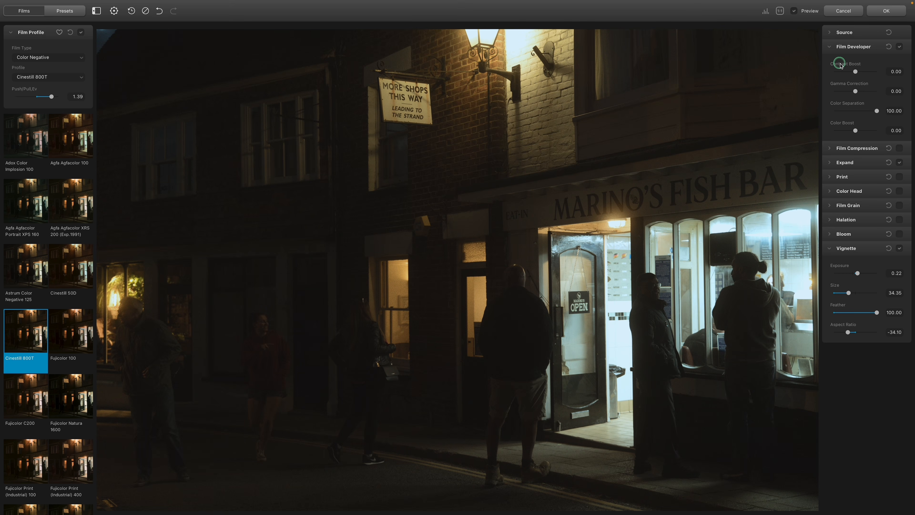
pyautogui.moveTo(856, 71); pyautogui.dragTo(854, 72)
pyautogui.moveTo(856, 91); pyautogui.dragTo(841, 113)
pyautogui.click(875, 109)
pyautogui.moveTo(840, 111); pyautogui.dragTo(856, 131)
pyautogui.click(829, 248)
# Enable Film Compression with Impact about 72, White Point about 92.8 and Tonal Range about 83, and lower its Color Density.
pyautogui.click(899, 148)
pyautogui.click(830, 47)
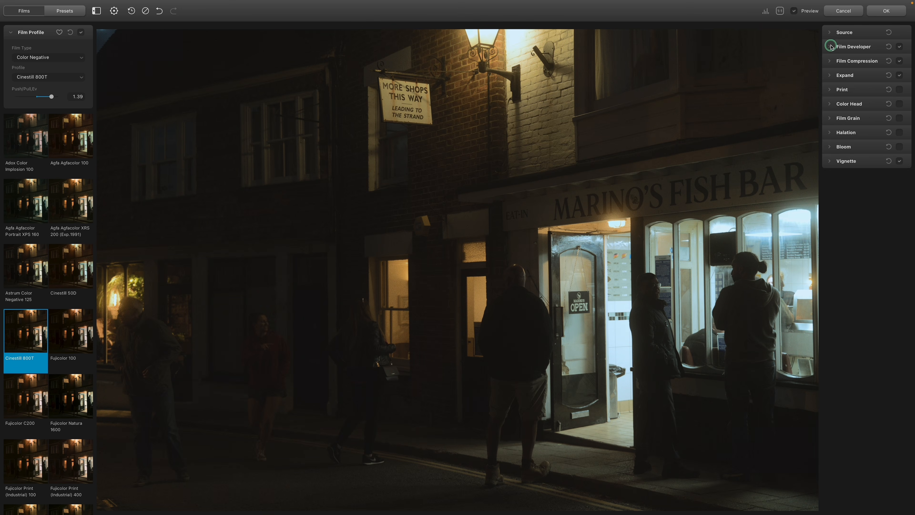
pyautogui.click(831, 60)
pyautogui.moveTo(859, 86); pyautogui.dragTo(870, 129)
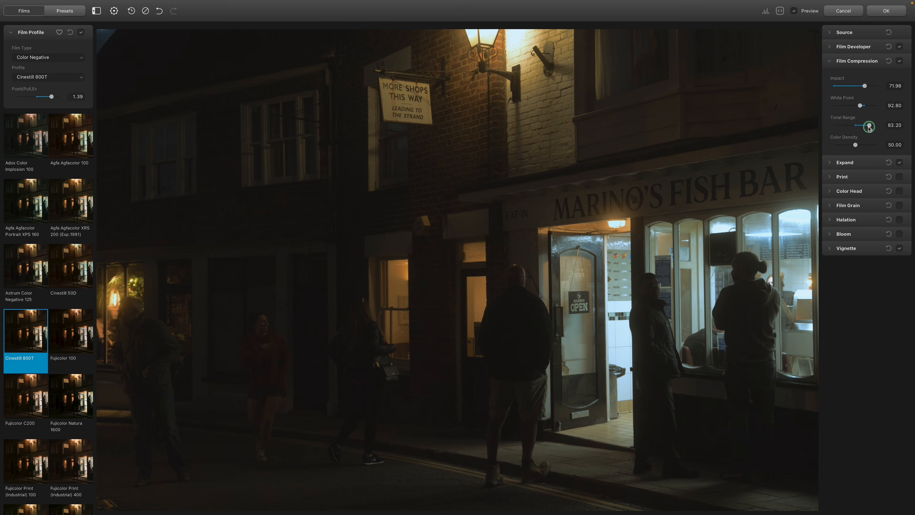
pyautogui.moveTo(870, 128); pyautogui.dragTo(850, 145)
pyautogui.moveTo(850, 146); pyautogui.dragTo(844, 145)
pyautogui.moveTo(844, 145); pyautogui.dragTo(845, 144)
pyautogui.click(836, 164)
pyautogui.click(830, 61)
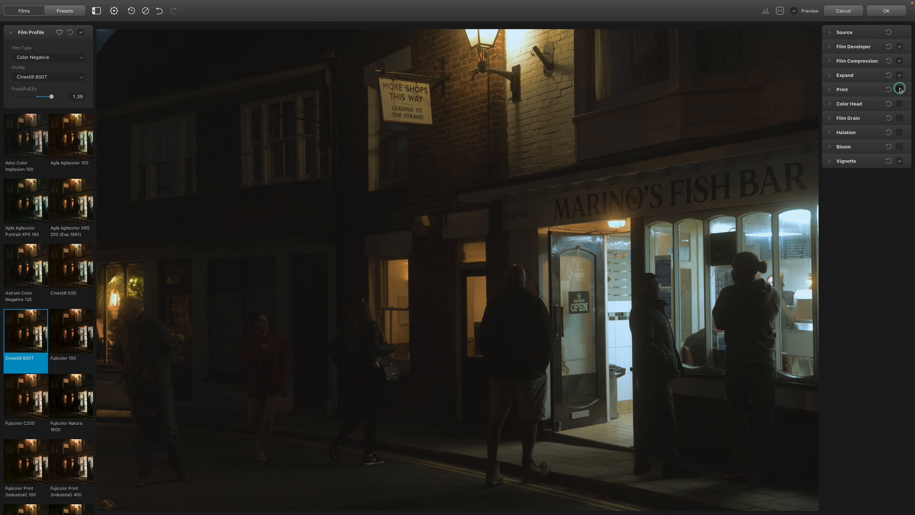
# Enable Print, compare the Linear and Cineon Film Log profiles, and choose Kodak 2383 Print Film.
pyautogui.click(833, 90)
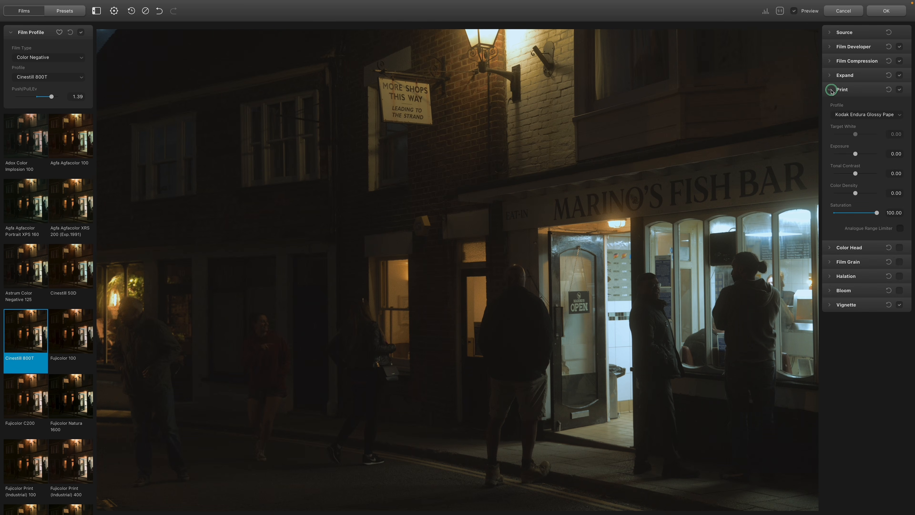
pyautogui.click(856, 114)
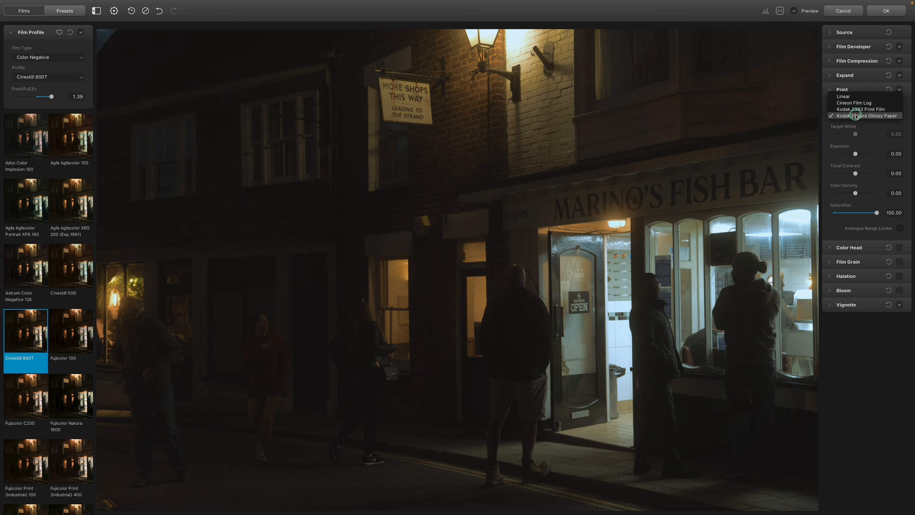
pyautogui.click(856, 96)
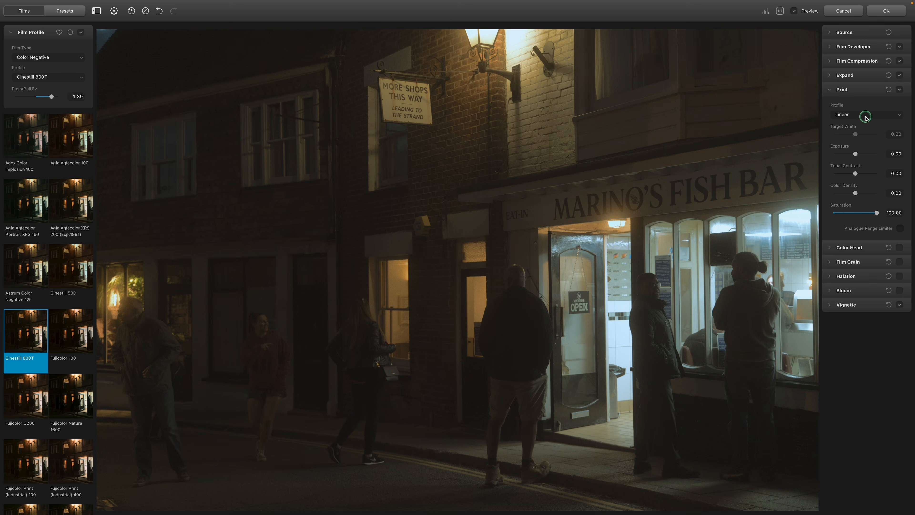
pyautogui.click(866, 117)
pyautogui.click(864, 116)
pyautogui.click(865, 116)
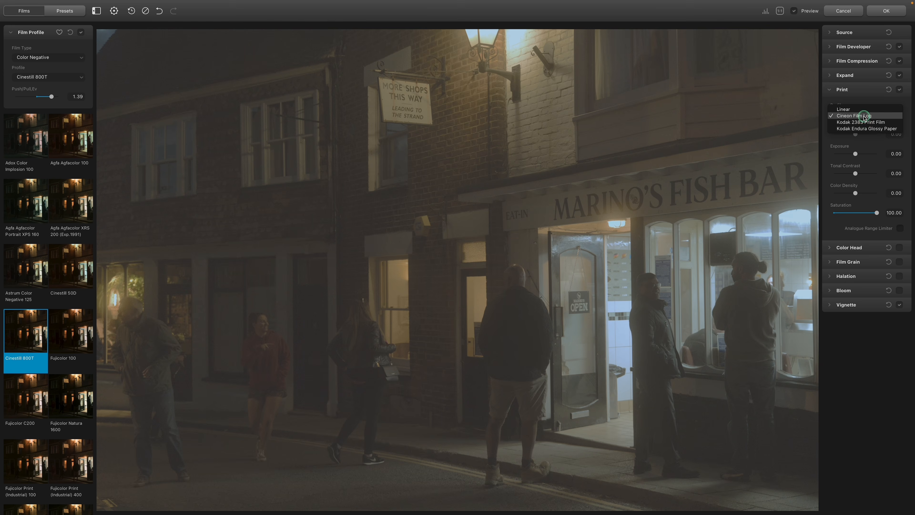
pyautogui.click(865, 122)
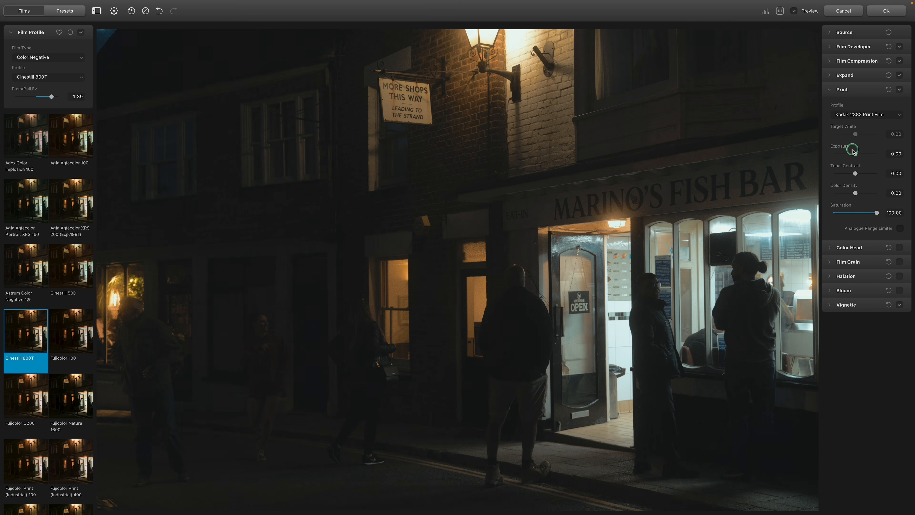
# Set the Print exposure to about 0.35, raise Color Density slightly and toggle the Analogue Range Limiter on and off.
pyautogui.moveTo(855, 154); pyautogui.dragTo(859, 155)
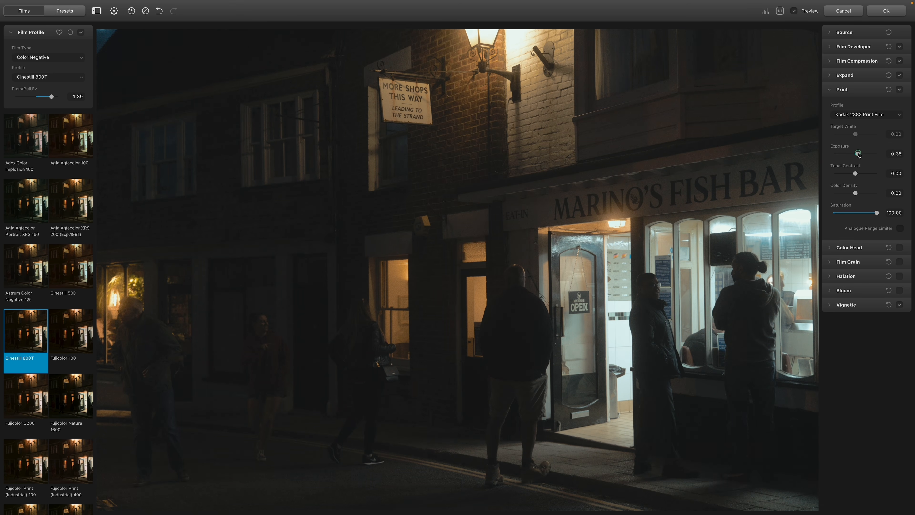
pyautogui.moveTo(859, 154); pyautogui.dragTo(858, 155)
pyautogui.moveTo(854, 193)
pyautogui.mouseDown()
pyautogui.moveTo(843, 194)
pyautogui.moveTo(868, 194)
pyautogui.moveTo(858, 193)
pyautogui.mouseUp()
pyautogui.click(901, 228)
pyautogui.click(901, 229)
pyautogui.click(829, 89)
# In Color Head, set Yellow-Blue to about 0.51, Magenta-Green to -0.81, Shadows Tone to -11.95, Midtones Tone to 12.04 and Highlights Tone to 43.94.
pyautogui.moveTo(855, 129); pyautogui.dragTo(856, 151)
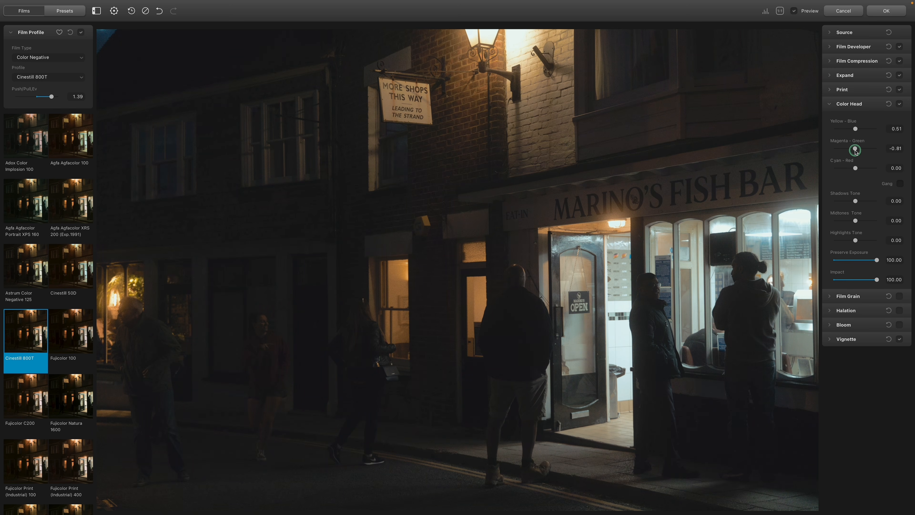
pyautogui.click(857, 194)
pyautogui.moveTo(855, 201); pyautogui.dragTo(865, 241)
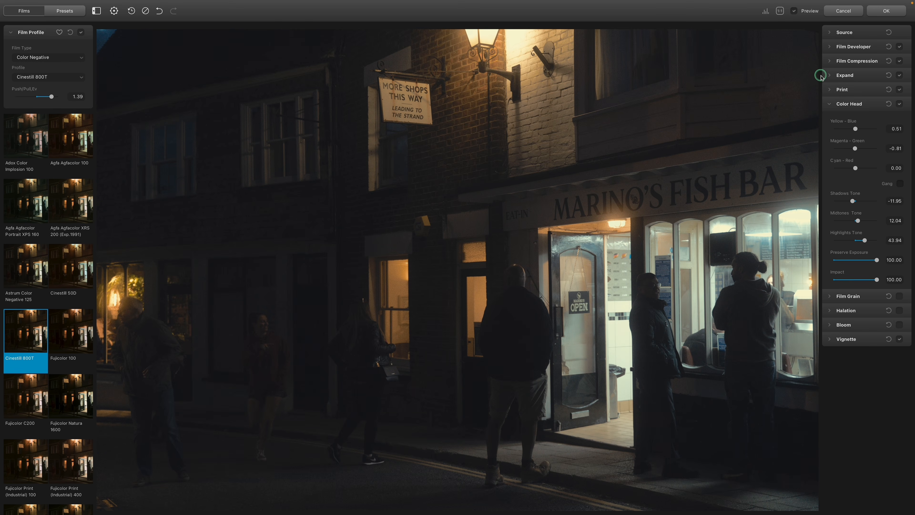
pyautogui.click(830, 104)
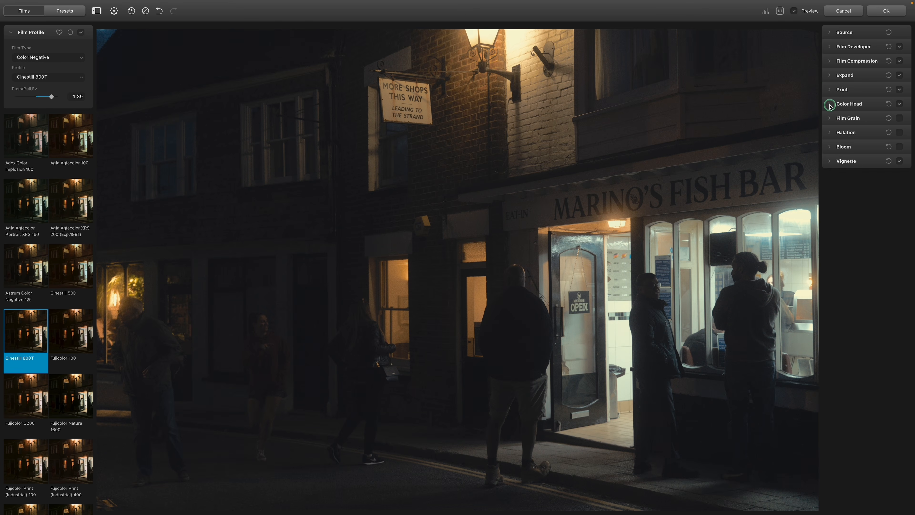
# Enable Film Grain, set Amount to about 12.4, and adjust its Resolution, Highlights and Color.
pyautogui.click(830, 118)
pyautogui.moveTo(843, 165); pyautogui.dragTo(863, 184)
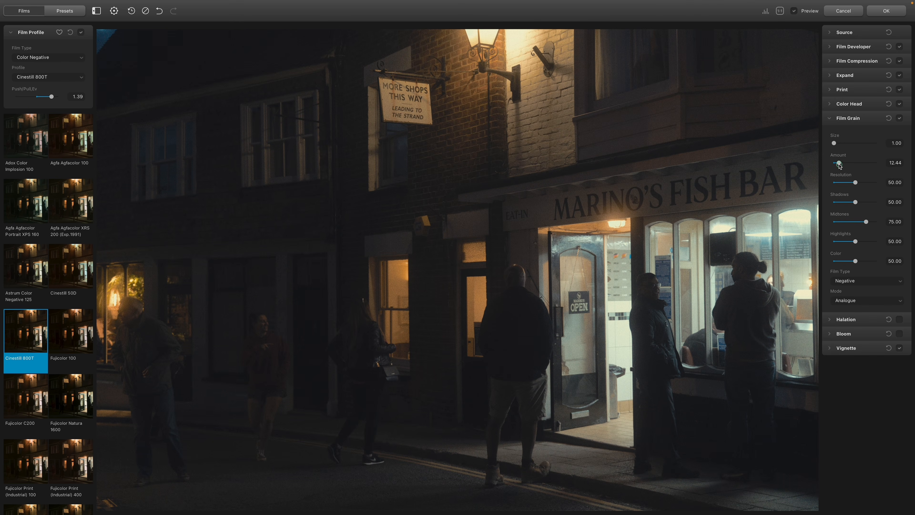
pyautogui.moveTo(839, 165); pyautogui.dragTo(864, 183)
pyautogui.moveTo(856, 241); pyautogui.dragTo(852, 263)
pyautogui.click(830, 120)
# Enable Halation and set Source Limiter to about 28.7 and Smoothness to about 69.
pyautogui.click(900, 132)
pyautogui.click(873, 131)
pyautogui.moveTo(835, 165)
pyautogui.mouseDown()
pyautogui.moveTo(862, 172)
pyautogui.moveTo(847, 170)
pyautogui.mouseUp()
pyautogui.moveTo(835, 205); pyautogui.dragTo(865, 210)
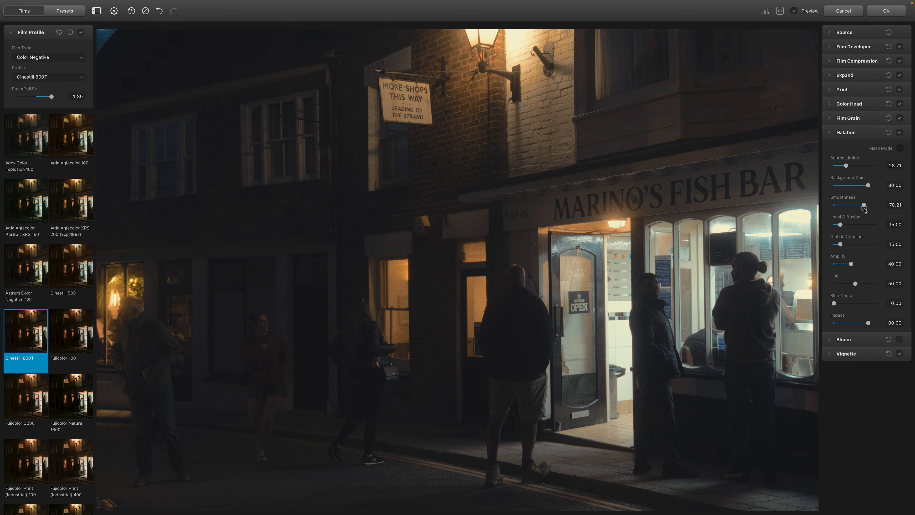
# Set the Halation Local Diffusion to about 26, Global Diffusion to 45.3, Amplify to 55 and Impact to 91.3.
pyautogui.moveTo(841, 224); pyautogui.dragTo(858, 264)
pyautogui.moveTo(848, 224); pyautogui.dragTo(845, 225)
pyautogui.moveTo(869, 323); pyautogui.dragTo(873, 326)
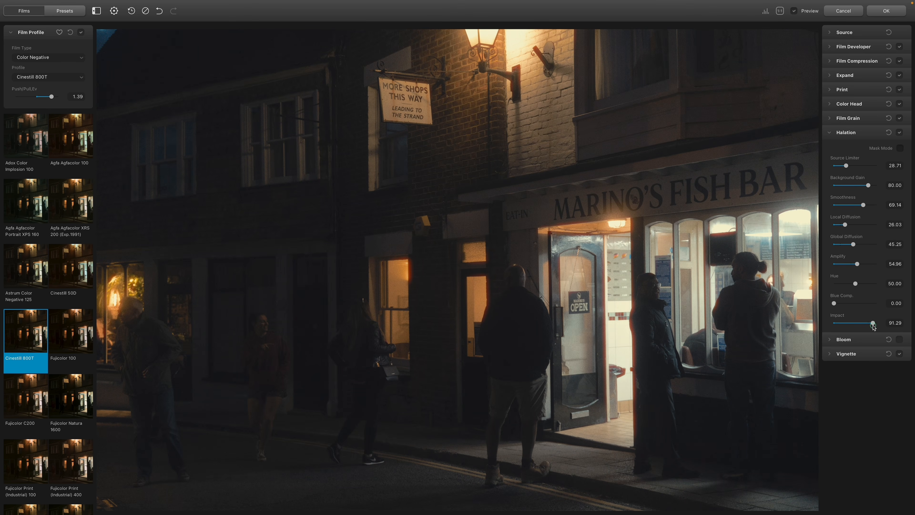
pyautogui.click(833, 132)
# Enable Bloom, set Highlights to about 85.5, and adjust its Amplify and Impact.
pyautogui.click(899, 145)
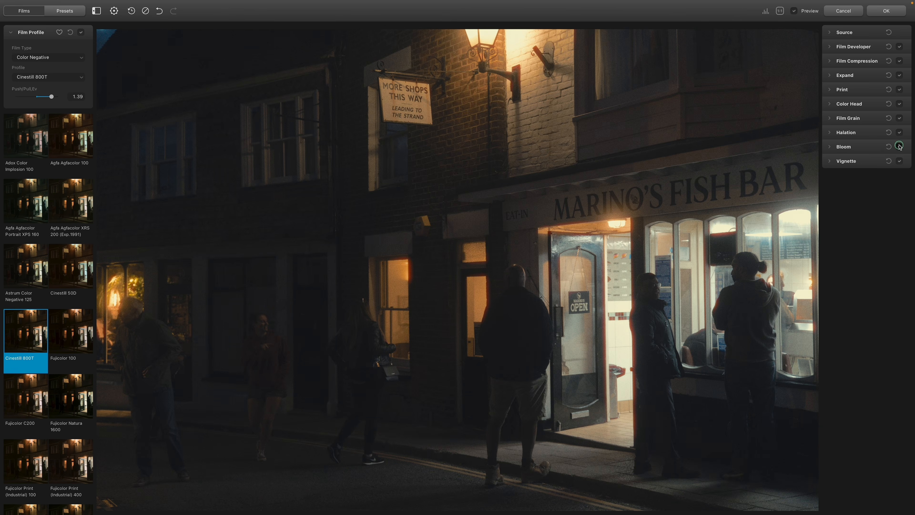
pyautogui.click(830, 147)
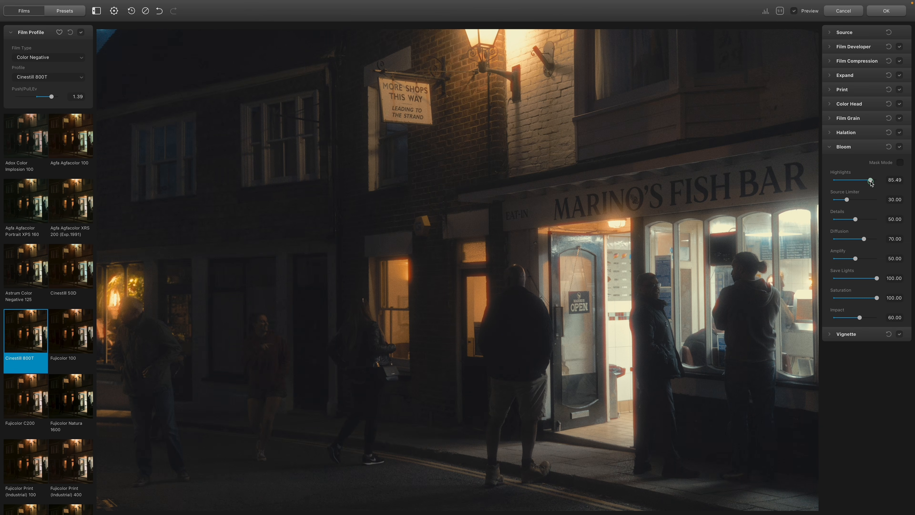
pyautogui.moveTo(870, 181); pyautogui.dragTo(861, 261)
pyautogui.moveTo(858, 320)
pyautogui.mouseDown()
pyautogui.moveTo(866, 321)
pyautogui.moveTo(857, 318)
pyautogui.mouseUp()
pyautogui.click(829, 147)
# Lower the Source Exposure Compensation to about -0.04.
pyautogui.click(830, 32)
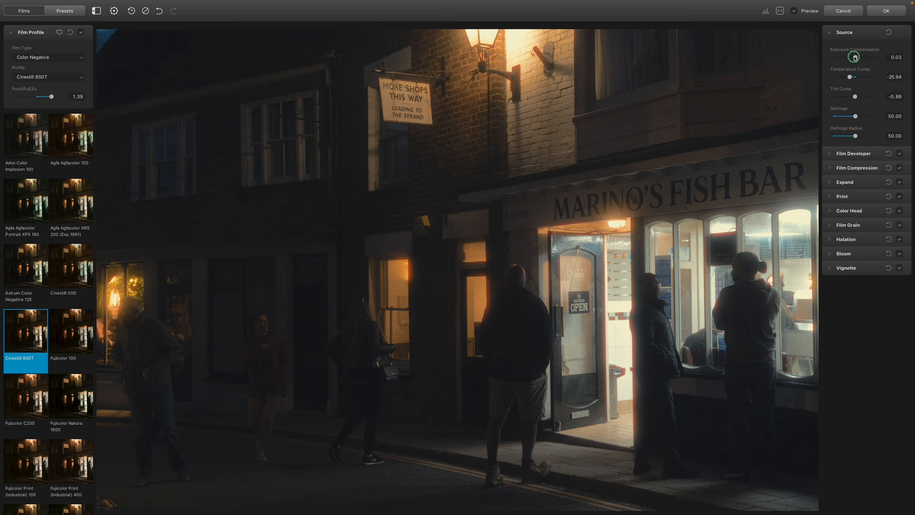
pyautogui.moveTo(855, 57); pyautogui.dragTo(855, 57)
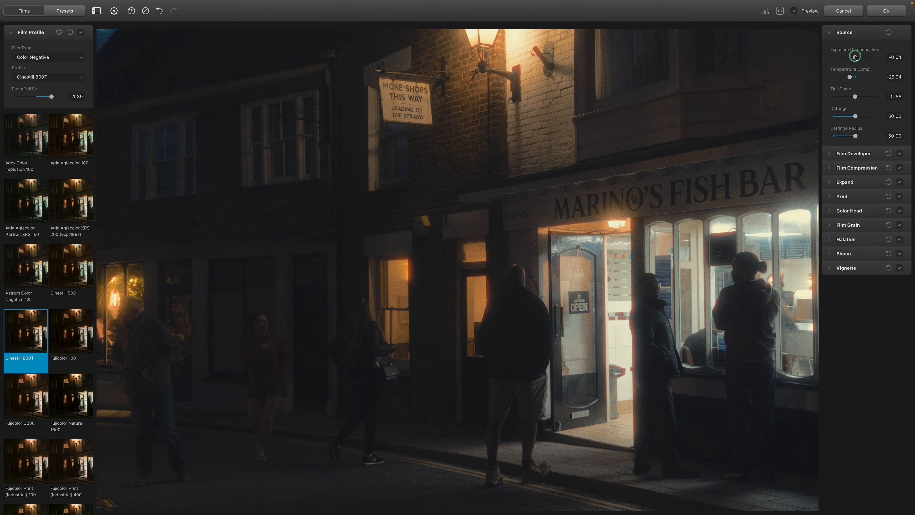
pyautogui.click(830, 32)
# Compare the photo with and without the film effects using the preview toggle.
pyautogui.click(796, 12)
pyautogui.click(795, 11)
pyautogui.click(795, 11)
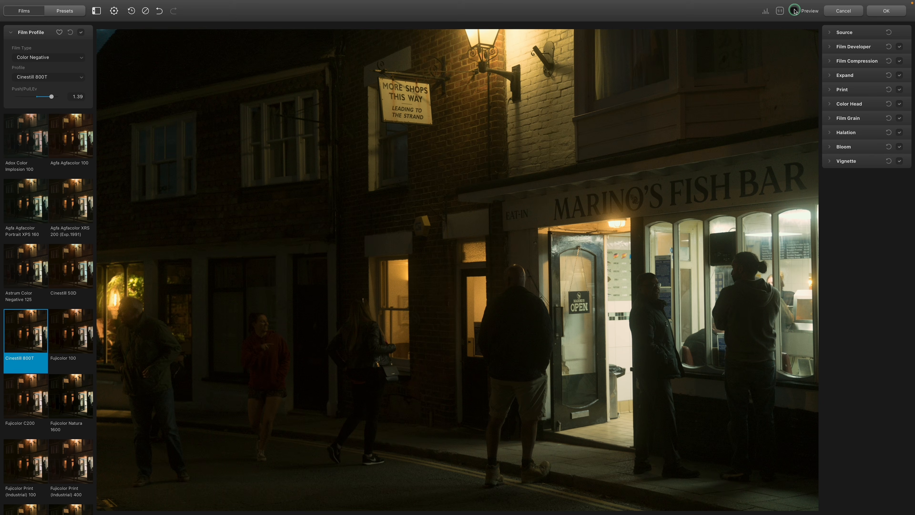
pyautogui.click(794, 11)
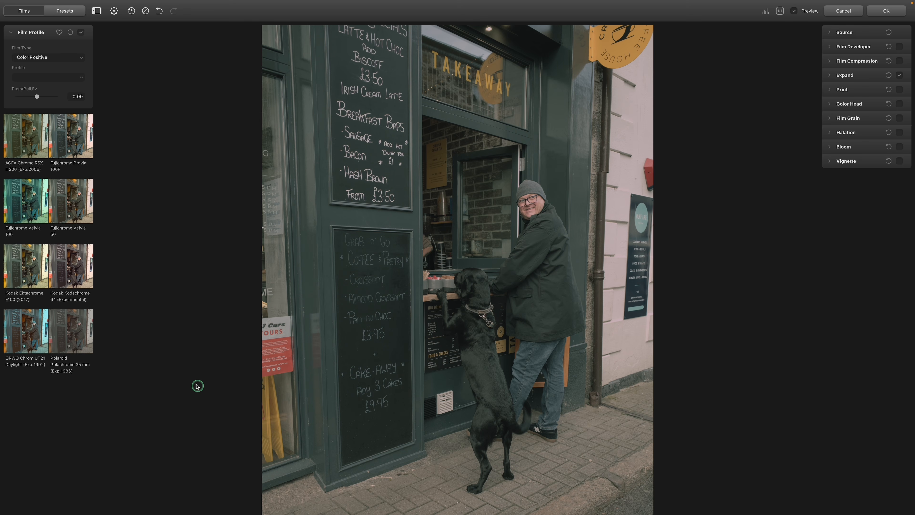
# Apply the ORWO Chrom UT21 Daylight color positive film profile, toggling it off and on to compare its effect.
pyautogui.click(18, 329)
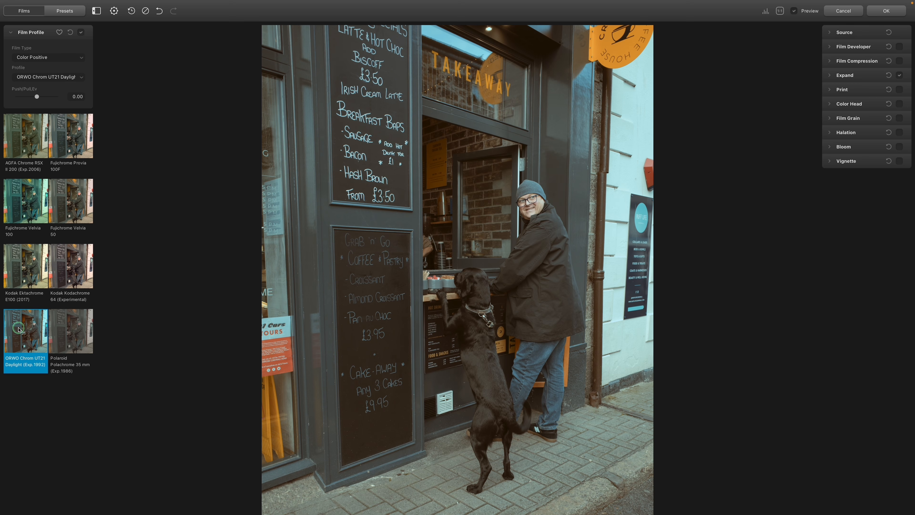
pyautogui.click(18, 329)
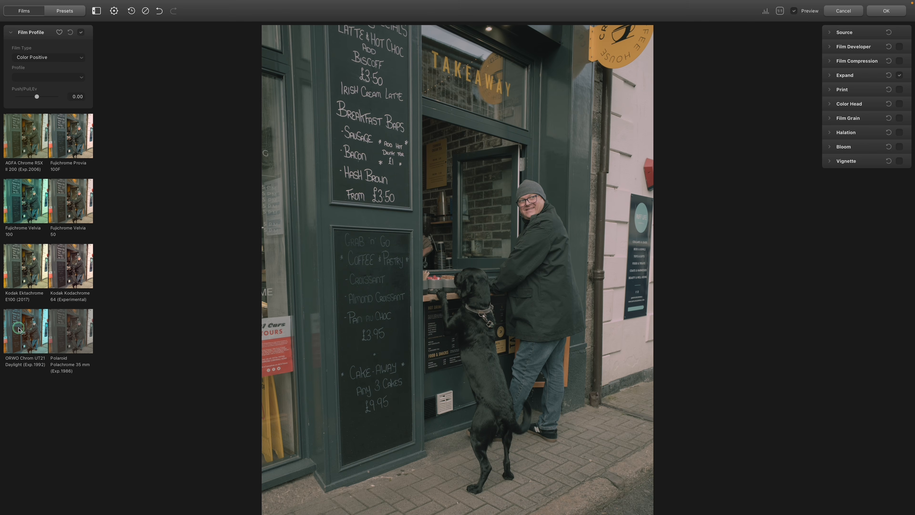
pyautogui.click(18, 329)
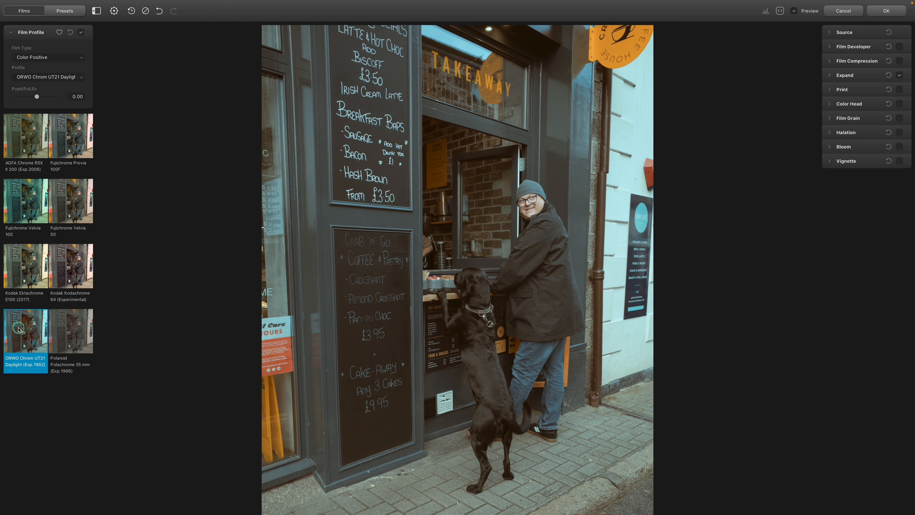
# Enable the Vignette effect with its default settings and check the Expand and Source settings.
pyautogui.click(830, 75)
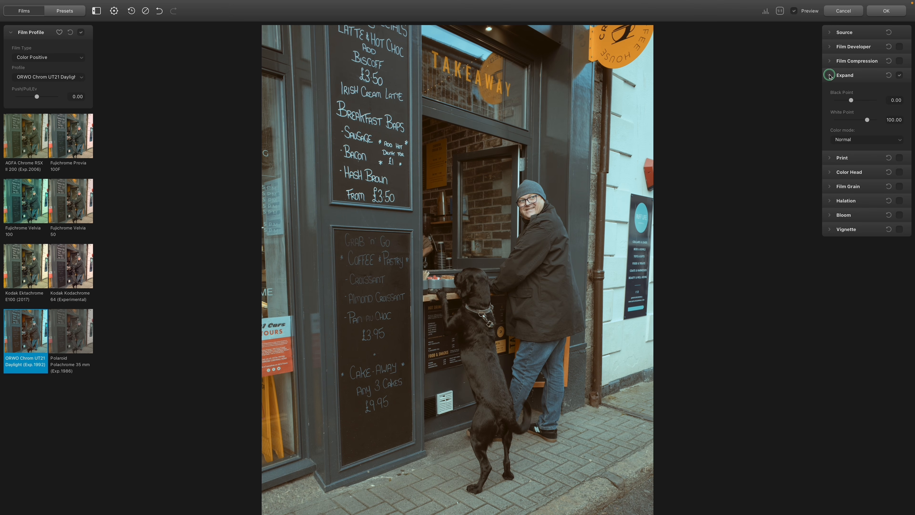
pyautogui.click(830, 230)
pyautogui.click(900, 229)
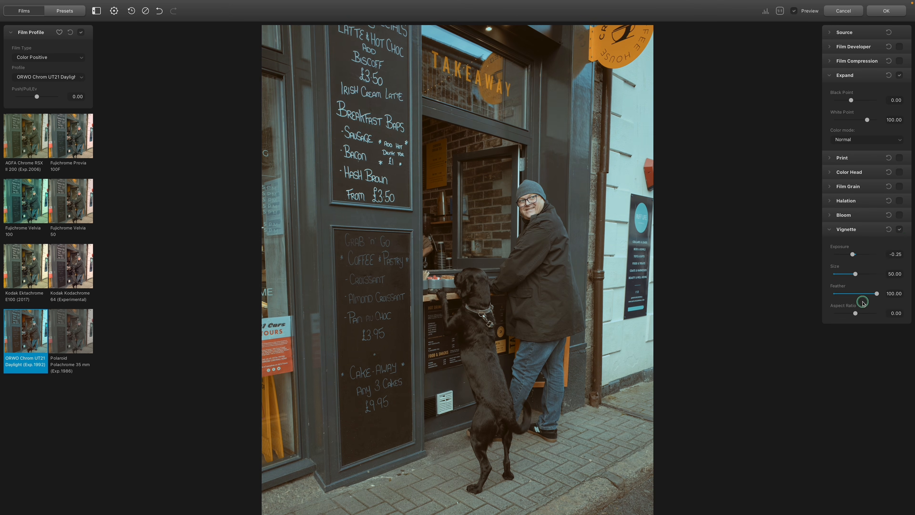
pyautogui.click(830, 230)
pyautogui.click(830, 32)
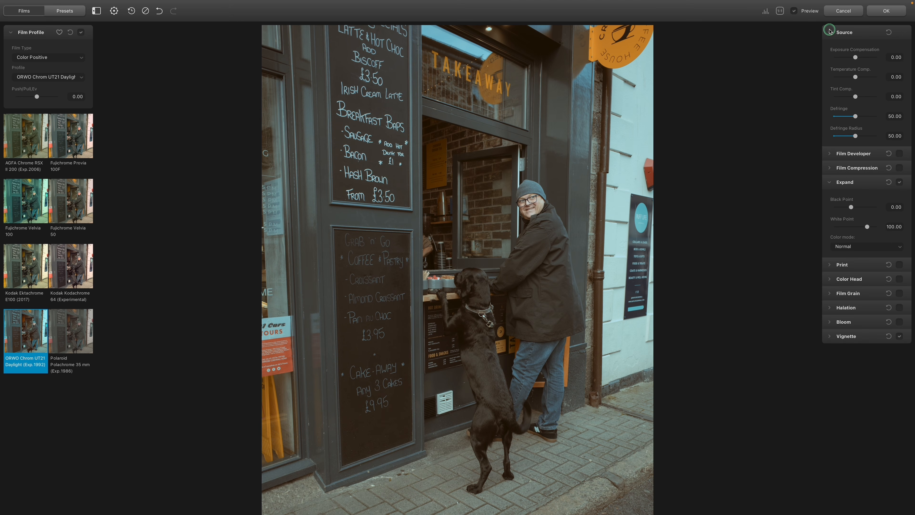
pyautogui.click(829, 32)
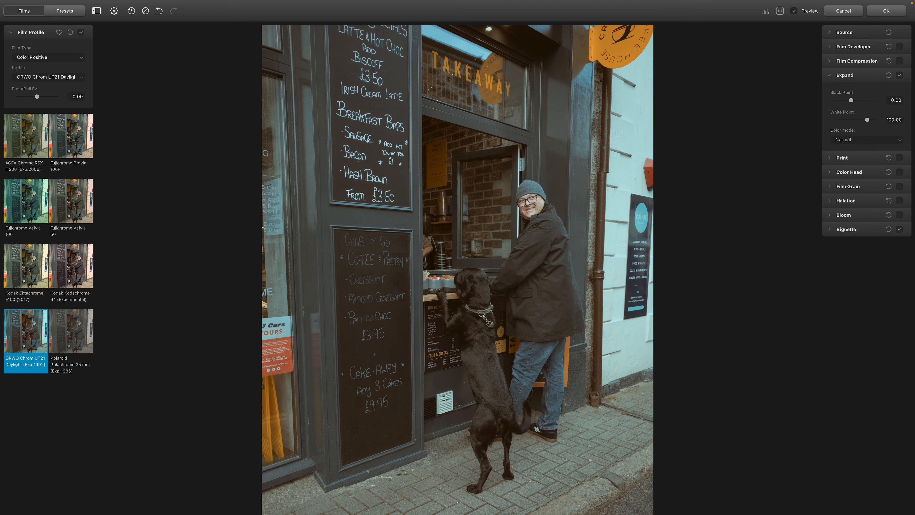
# Enable Film Compression with Impact about 80.4 and Tonal Range about 37.2.
pyautogui.click(831, 75)
pyautogui.click(881, 60)
pyautogui.click(899, 60)
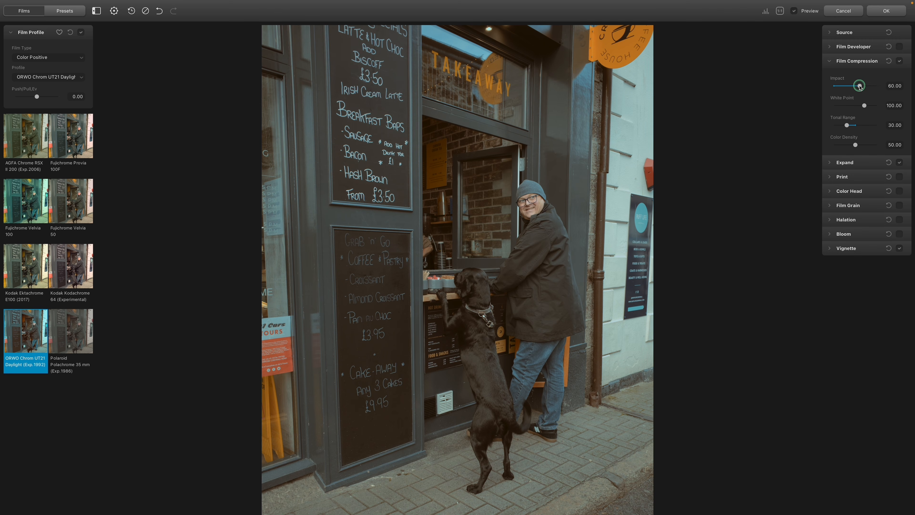
pyautogui.moveTo(861, 86)
pyautogui.mouseDown()
pyautogui.moveTo(871, 87)
pyautogui.moveTo(831, 88)
pyautogui.moveTo(856, 99)
pyautogui.moveTo(869, 91)
pyautogui.mouseUp()
pyautogui.click(848, 126)
pyautogui.moveTo(848, 126); pyautogui.dragTo(850, 127)
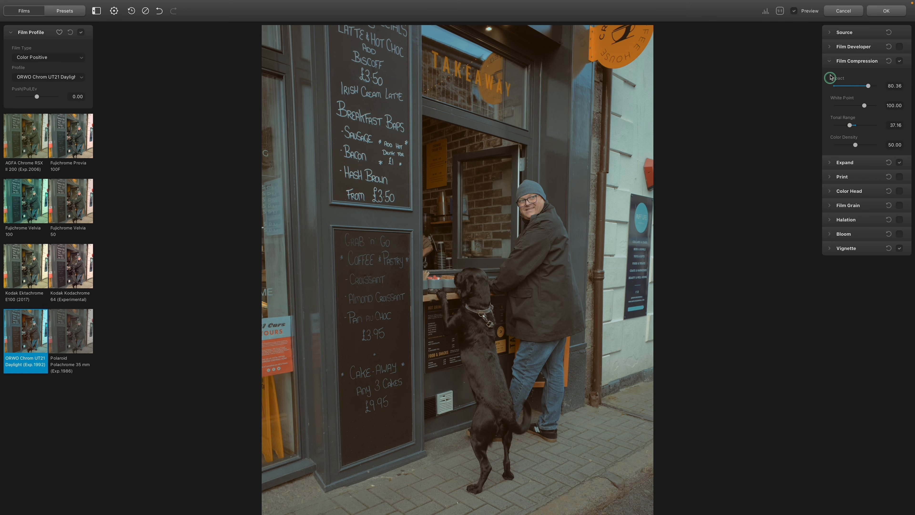
pyautogui.click(830, 62)
# Enable Print with the Kodak 2383 Print Film profile, Exposure about -0.34 and Tonal Contrast about 14.
pyautogui.click(833, 90)
pyautogui.click(901, 90)
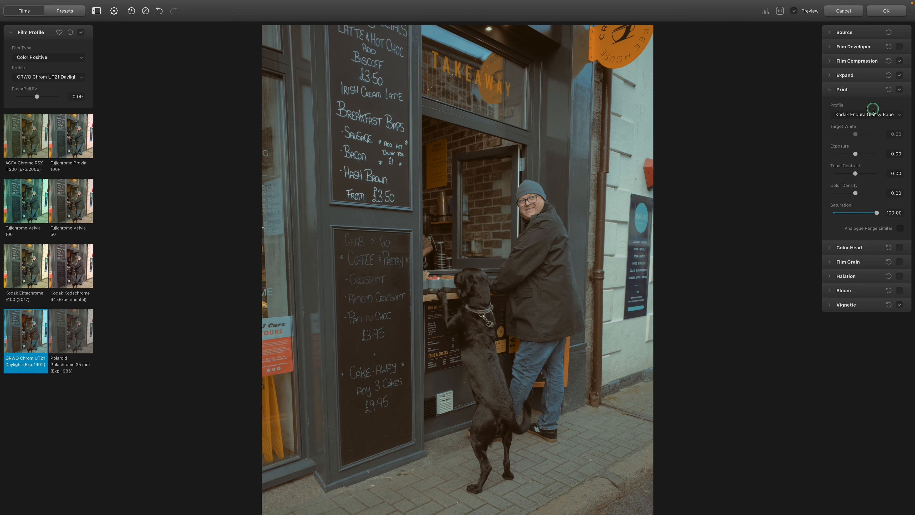
pyautogui.click(876, 114)
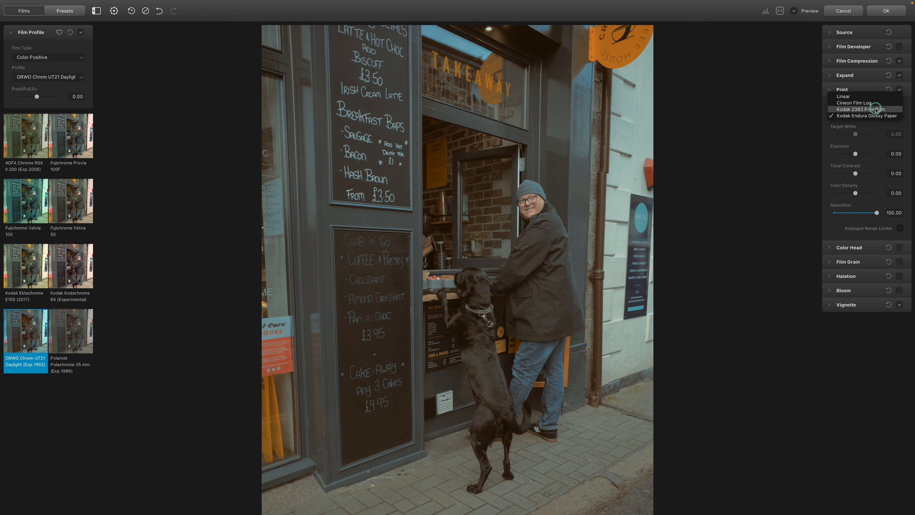
pyautogui.click(876, 108)
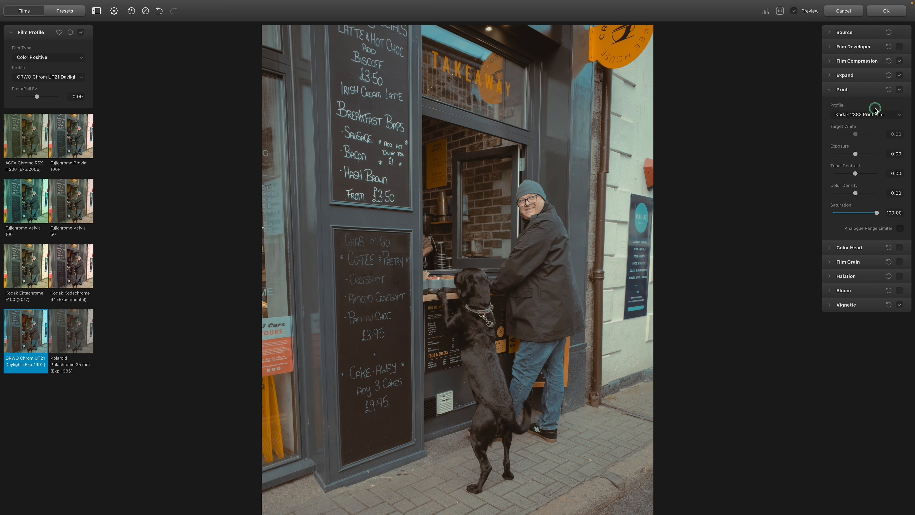
pyautogui.moveTo(856, 154); pyautogui.dragTo(861, 175)
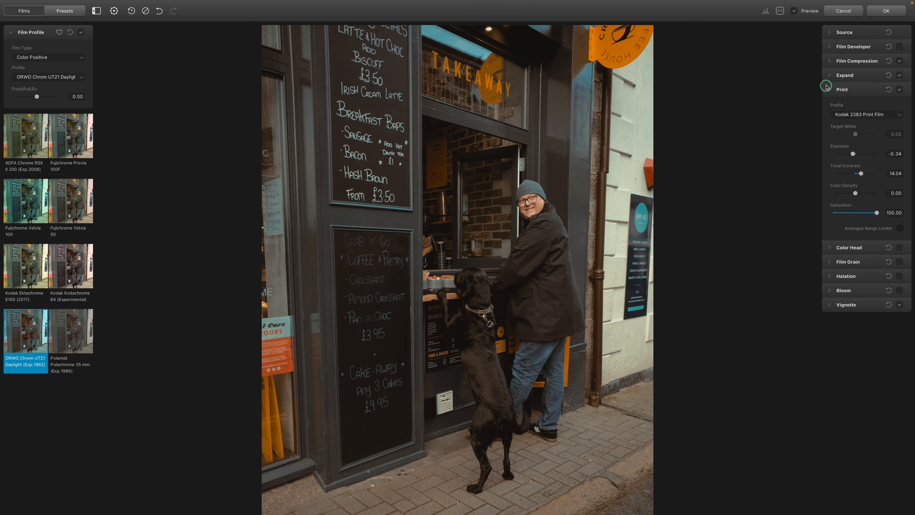
pyautogui.click(829, 89)
# Enable Color Head and adjust its Midtones Tone and Highlights Tone.
pyautogui.click(899, 104)
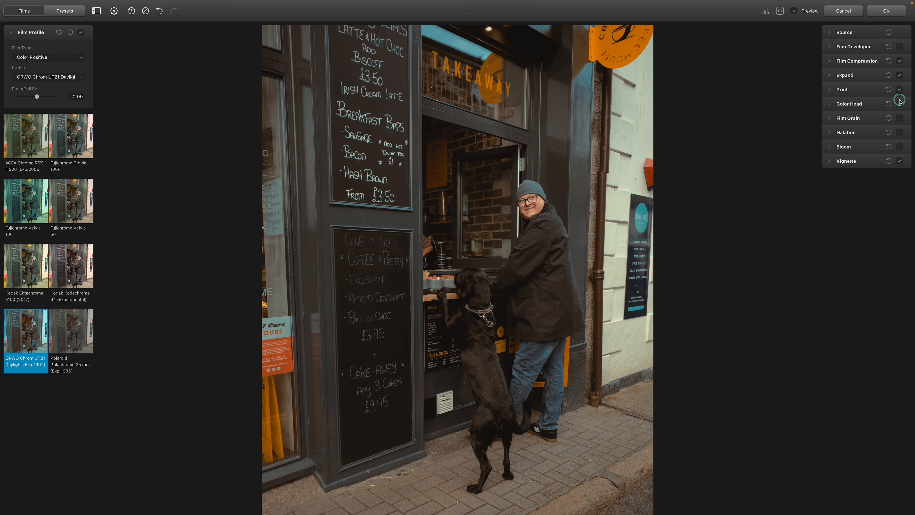
pyautogui.click(836, 103)
pyautogui.click(899, 104)
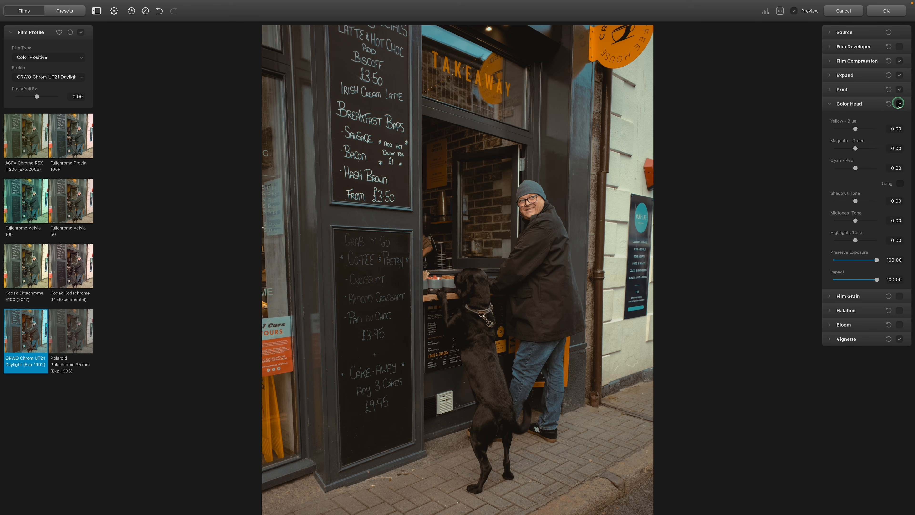
pyautogui.moveTo(855, 220); pyautogui.dragTo(862, 245)
pyautogui.moveTo(861, 243); pyautogui.dragTo(860, 242)
pyautogui.click(861, 243)
pyautogui.click(831, 104)
# Add Film Grain with Size about 4 and Amount about 16.8, and adjust its Resolution and Color.
pyautogui.click(830, 119)
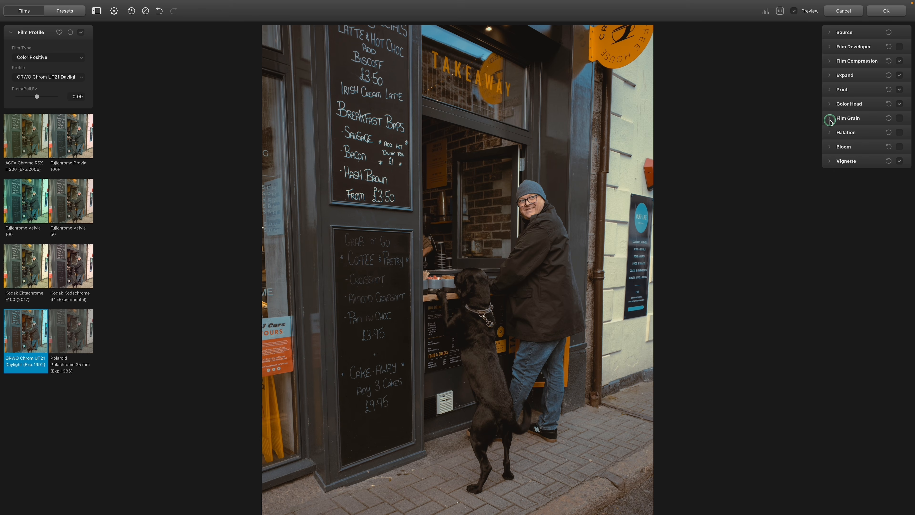
pyautogui.moveTo(837, 143); pyautogui.dragTo(841, 163)
pyautogui.click(850, 183)
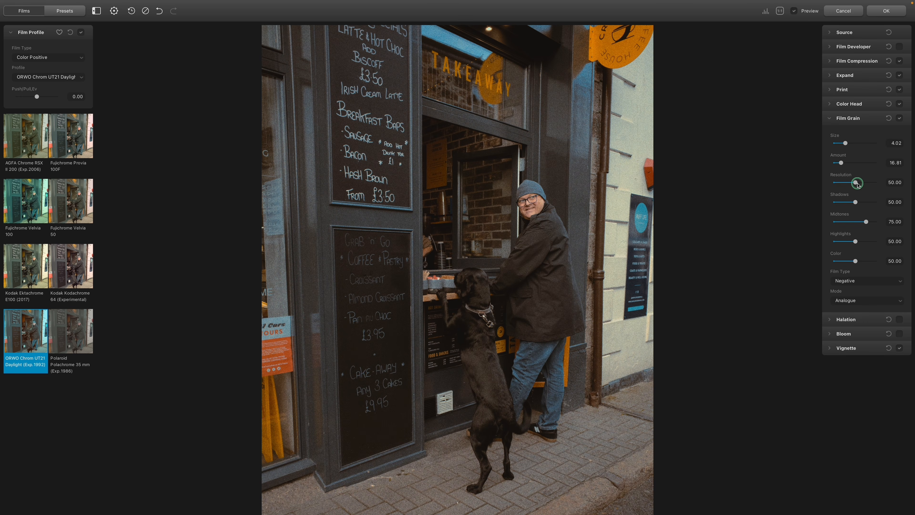
pyautogui.moveTo(857, 183); pyautogui.dragTo(849, 262)
pyautogui.click(831, 118)
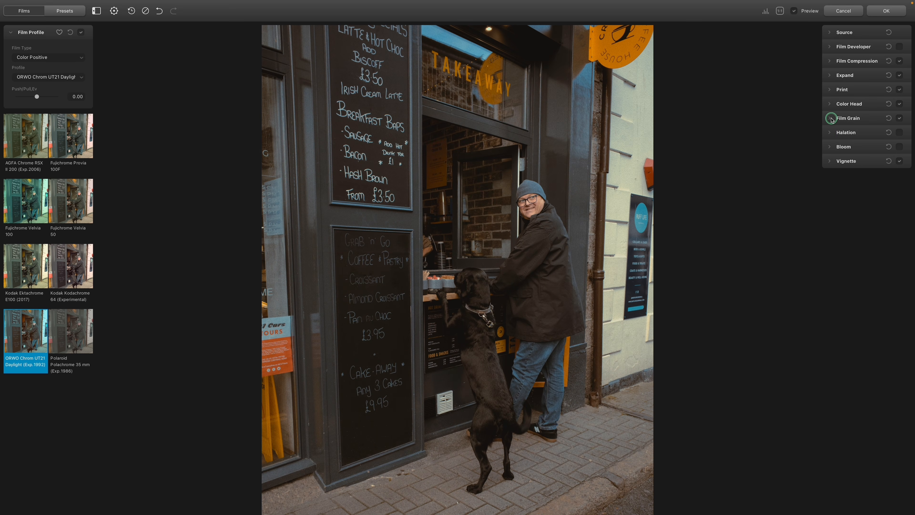
# Enable Halation with Source Limiter at 100, adjust its diffusion and Amplify, and slightly lower its Impact.
pyautogui.click(829, 133)
pyautogui.click(896, 133)
pyautogui.moveTo(835, 165); pyautogui.dragTo(880, 170)
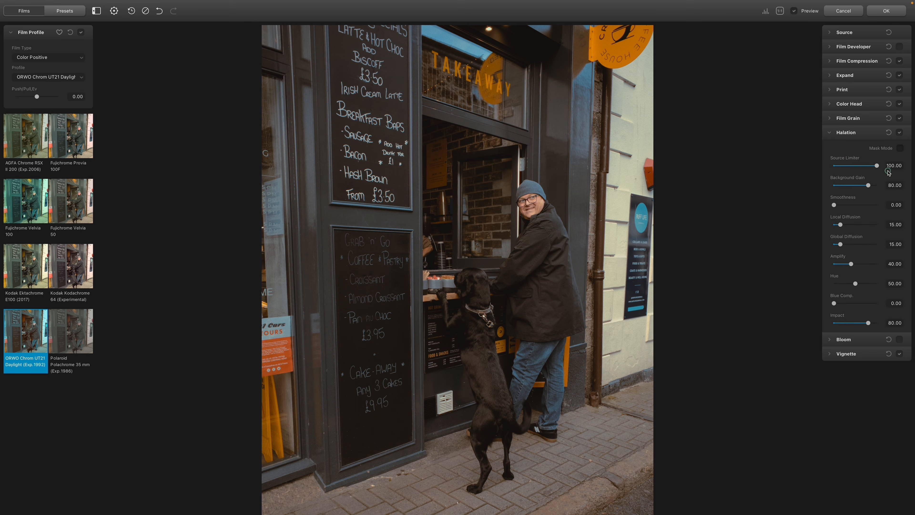
pyautogui.moveTo(841, 225); pyautogui.dragTo(838, 264)
pyautogui.moveTo(868, 322); pyautogui.dragTo(863, 324)
pyautogui.click(831, 133)
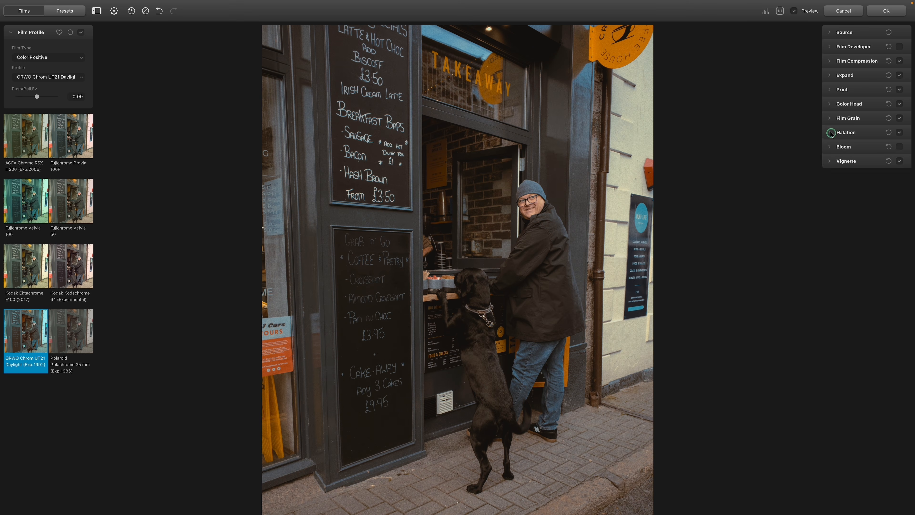
# Enable Bloom with Source Limiter about 62.2, Details 62.4, Diffusion 43.1 and Amplify 26.6, and compare the photo with and without the effects.
pyautogui.click(830, 147)
pyautogui.click(899, 147)
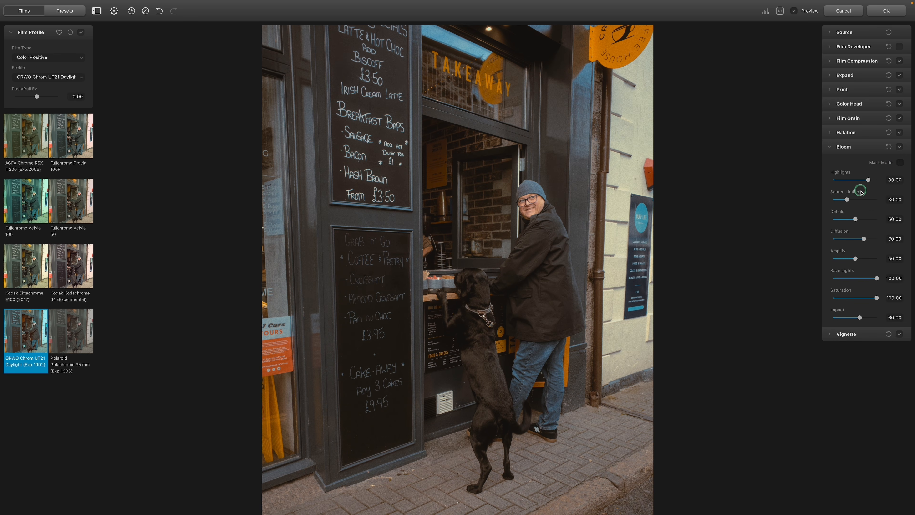
pyautogui.moveTo(849, 201); pyautogui.dragTo(861, 201)
pyautogui.moveTo(857, 219); pyautogui.dragTo(853, 241)
pyautogui.moveTo(856, 259); pyautogui.dragTo(844, 258)
pyautogui.click(830, 146)
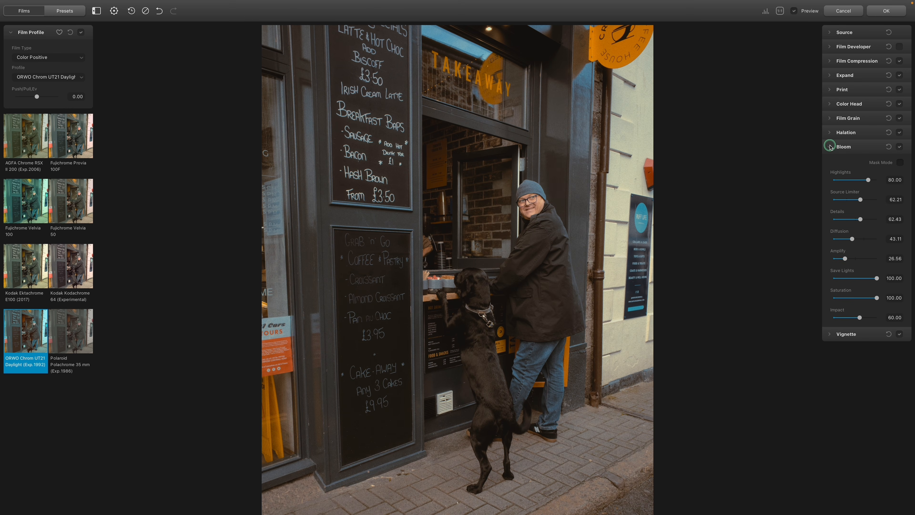
pyautogui.click(795, 11)
pyautogui.click(796, 10)
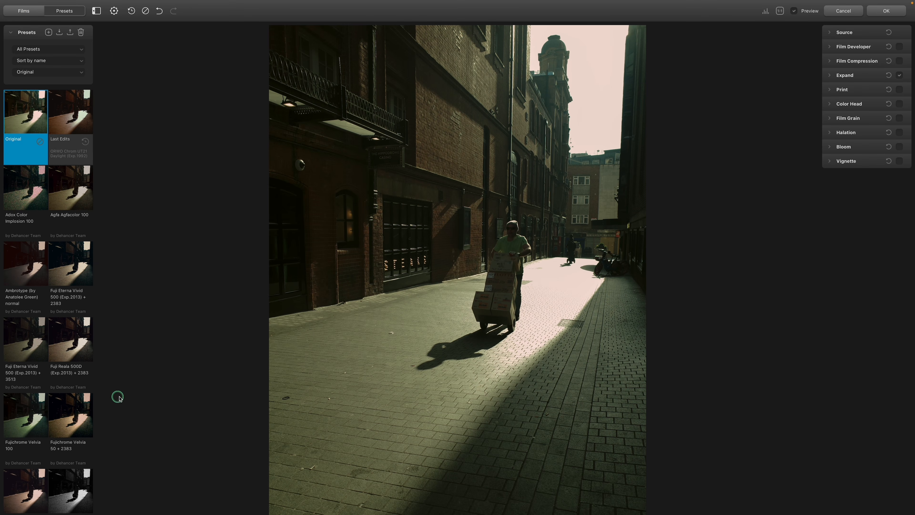
# Apply the Fujichrome Velvia 50 + 2383 preset to the alley photo and set its Halation Amplify to about 22.2.
pyautogui.click(88, 419)
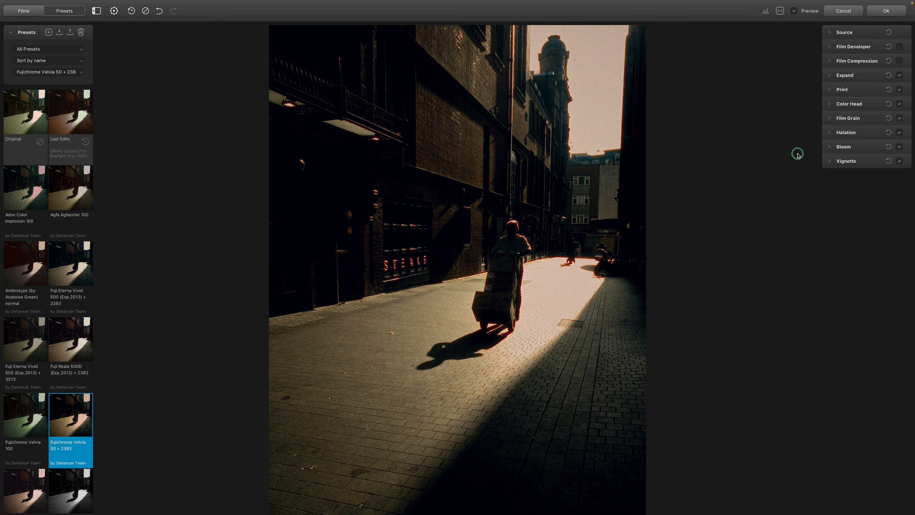
pyautogui.click(831, 132)
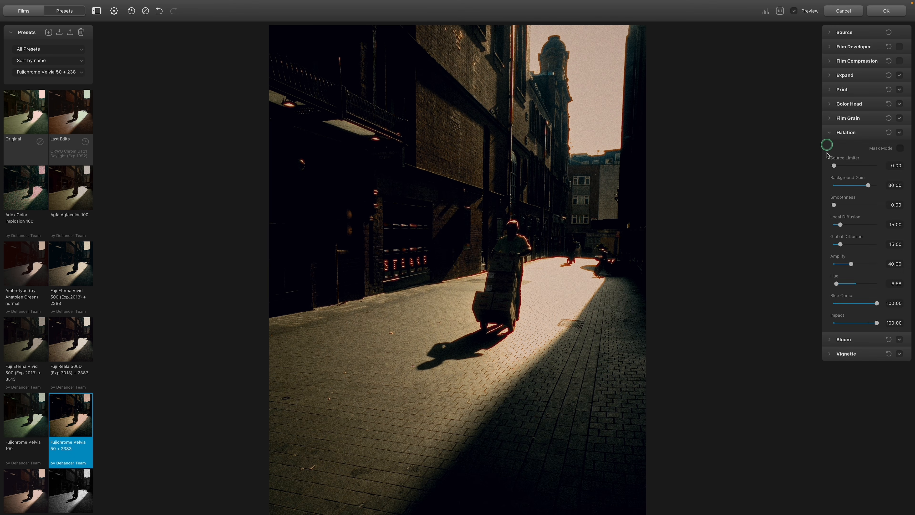
pyautogui.moveTo(843, 264); pyautogui.dragTo(843, 266)
# Inspect the alley photo at 100% zoom and compare it with and without the film effects.
pyautogui.click(781, 12)
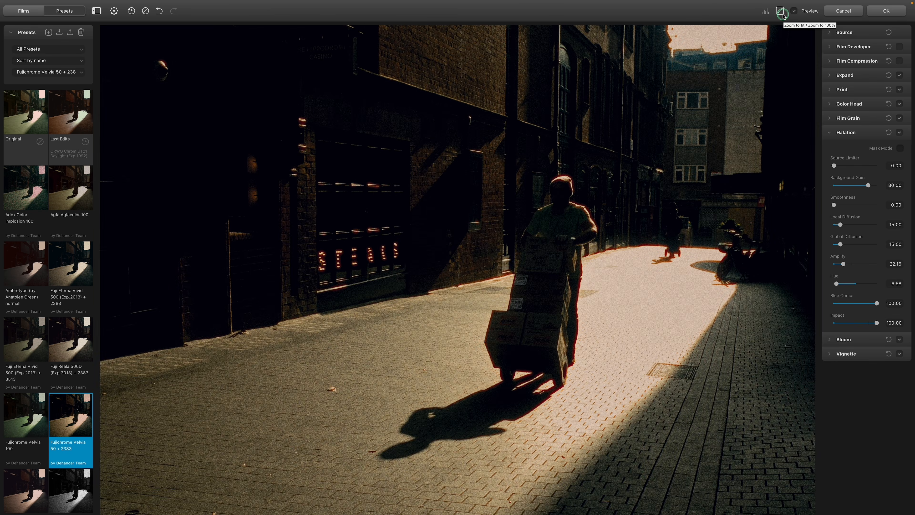
pyautogui.click(782, 13)
pyautogui.click(795, 12)
pyautogui.click(795, 11)
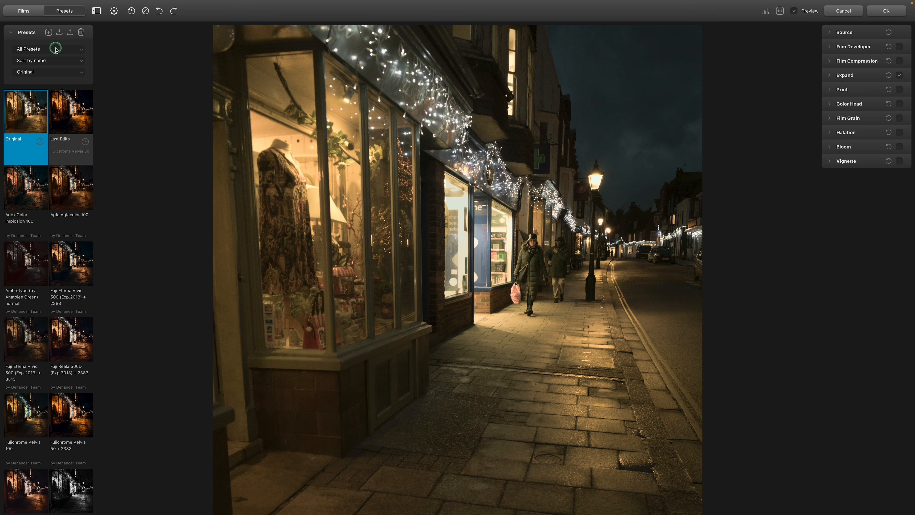
# Enable a film profile for the night street photo, choosing Fuji Eterna Vivid 500 (Exp.2013) from the Motion Picture films.
pyautogui.click(22, 10)
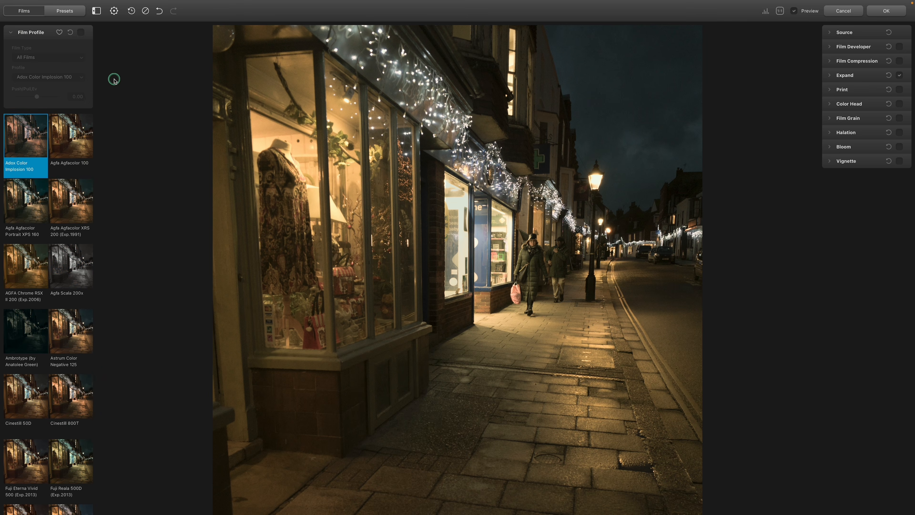
pyautogui.click(81, 33)
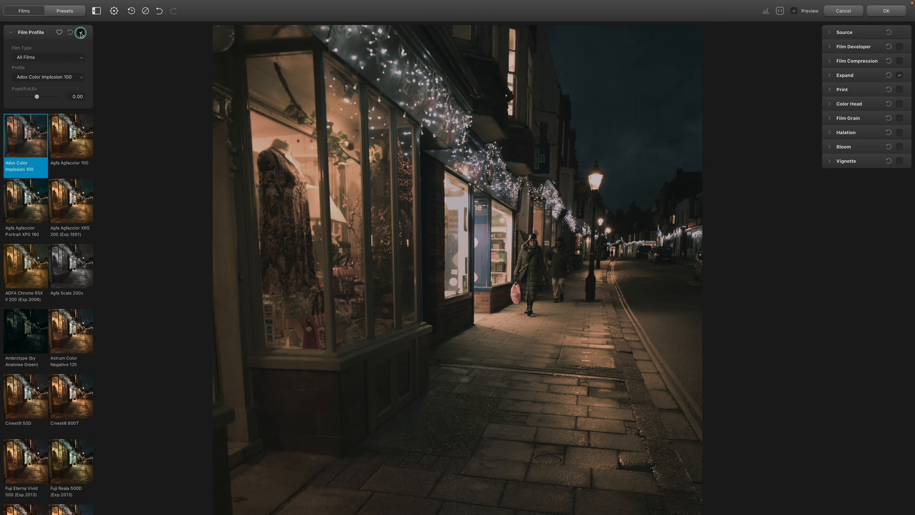
pyautogui.click(62, 58)
pyautogui.click(61, 73)
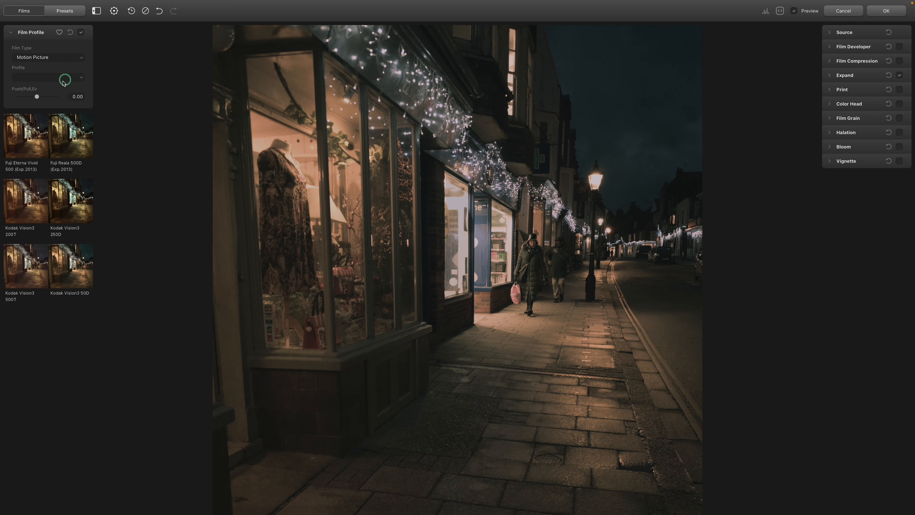
pyautogui.click(31, 129)
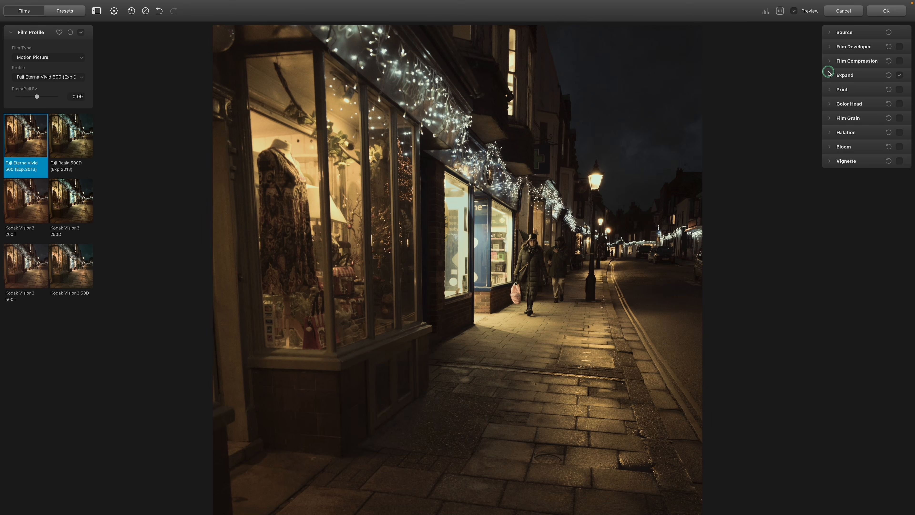
# Set the Expand Black Point to about 3.8 and White Point to about 107.2, and enable Vignette.
pyautogui.click(830, 75)
pyautogui.moveTo(851, 100); pyautogui.dragTo(871, 119)
pyautogui.click(830, 229)
pyautogui.click(829, 229)
pyautogui.click(829, 32)
pyautogui.click(829, 32)
pyautogui.click(830, 47)
pyautogui.click(829, 47)
# Enable Film Compression with Impact about 53.8 and White Point about 108.7.
pyautogui.click(829, 61)
pyautogui.click(900, 61)
pyautogui.moveTo(856, 86); pyautogui.dragTo(857, 85)
pyautogui.moveTo(865, 106); pyautogui.dragTo(869, 105)
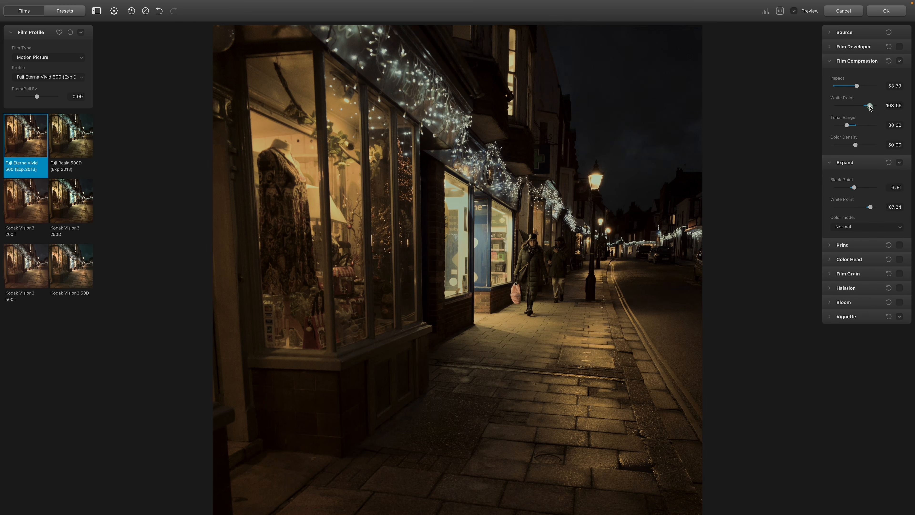
pyautogui.click(829, 61)
pyautogui.click(829, 75)
# Enable Print, lower its Exposure, and adjust its Tonal Contrast and Color Density.
pyautogui.click(830, 89)
pyautogui.click(899, 89)
pyautogui.moveTo(855, 154); pyautogui.dragTo(852, 154)
pyautogui.moveTo(855, 174); pyautogui.dragTo(856, 173)
pyautogui.moveTo(856, 193); pyautogui.dragTo(837, 162)
pyautogui.click(830, 90)
# Enable Color Head and add Film Grain with Size 1 and Amount about 7.3.
pyautogui.click(830, 104)
pyautogui.click(899, 104)
pyautogui.click(829, 104)
pyautogui.click(830, 119)
pyautogui.click(899, 118)
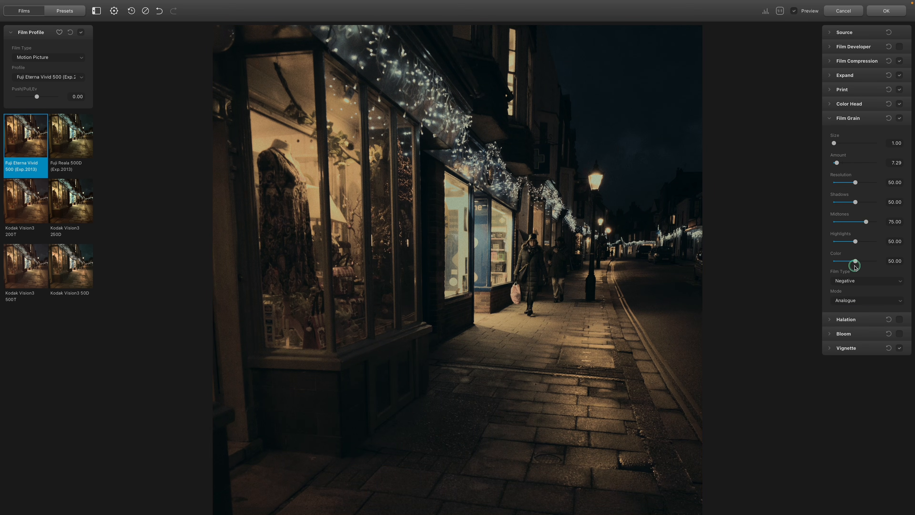
pyautogui.click(830, 119)
# Enable Halation with Source Limiter about 64.8, Local Diffusion 65.9, Global Diffusion 46.2 and Amplify 48.2.
pyautogui.click(830, 133)
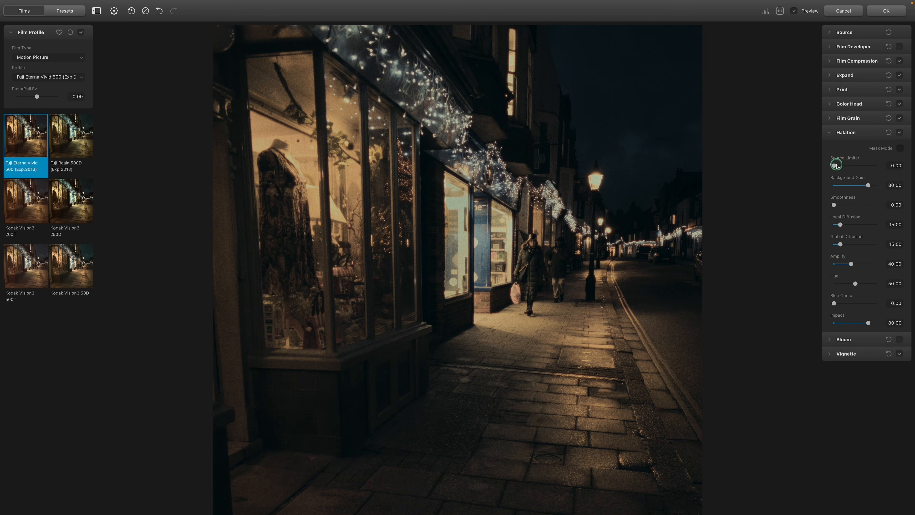
pyautogui.moveTo(836, 166); pyautogui.dragTo(859, 169)
pyautogui.moveTo(863, 166); pyautogui.dragTo(863, 167)
pyautogui.moveTo(841, 226); pyautogui.dragTo(856, 266)
pyautogui.click(851, 266)
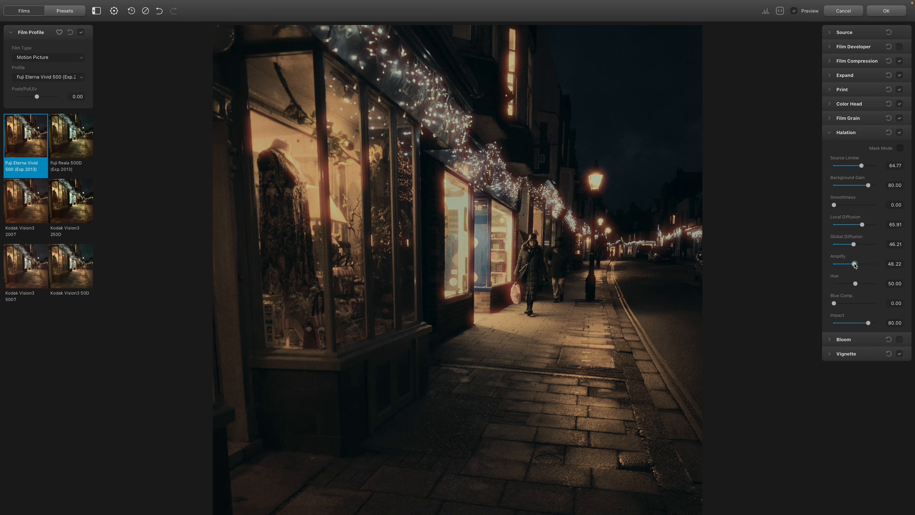
# Lower the Hue of the Halation effect and slightly raise its Impact.
pyautogui.moveTo(856, 266); pyautogui.dragTo(843, 285)
pyautogui.moveTo(868, 323)
pyautogui.mouseDown()
pyautogui.moveTo(888, 326)
pyautogui.moveTo(871, 324)
pyautogui.mouseUp()
pyautogui.click(831, 134)
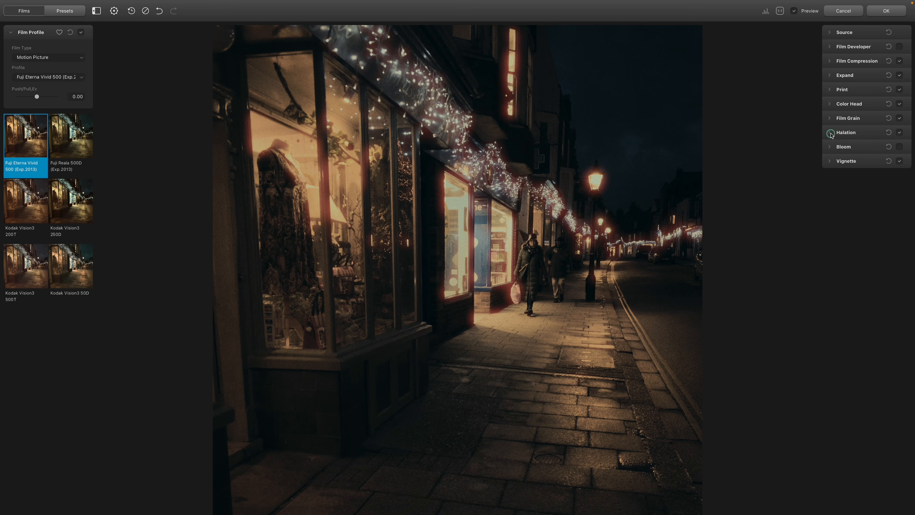
# Enable Bloom with Highlights 72.8, Source Limiter 20, Details 41, Diffusion 100, Amplify 30.5 and Impact 82.6, and compare with the original photo.
pyautogui.click(830, 147)
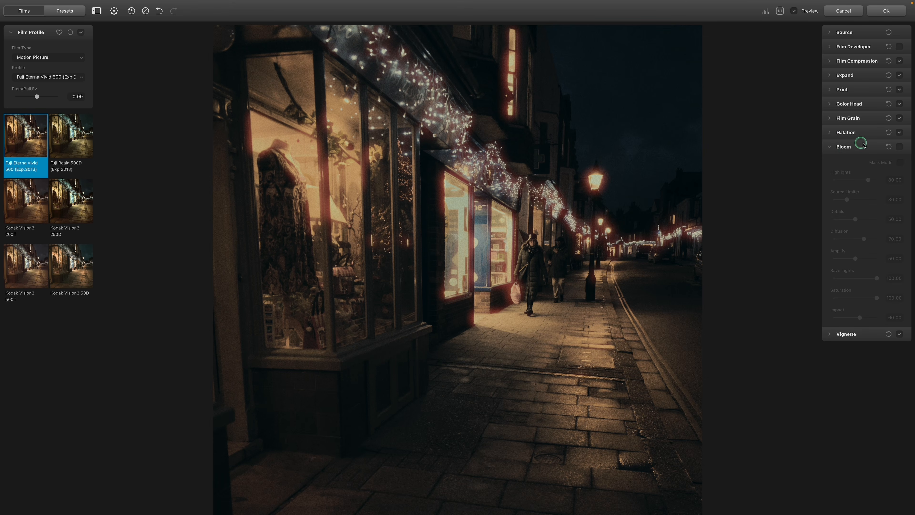
pyautogui.click(899, 147)
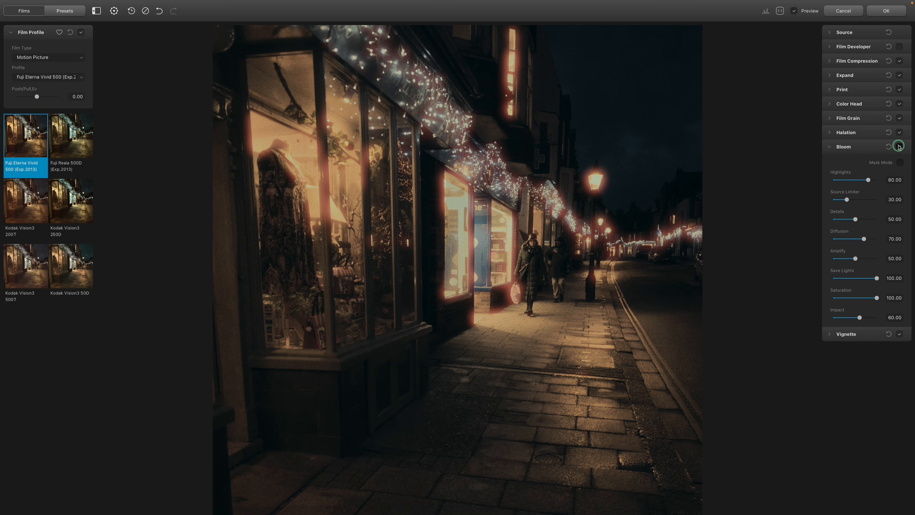
pyautogui.moveTo(868, 180); pyautogui.dragTo(851, 220)
pyautogui.moveTo(869, 240); pyautogui.dragTo(886, 240)
pyautogui.moveTo(858, 264); pyautogui.dragTo(847, 260)
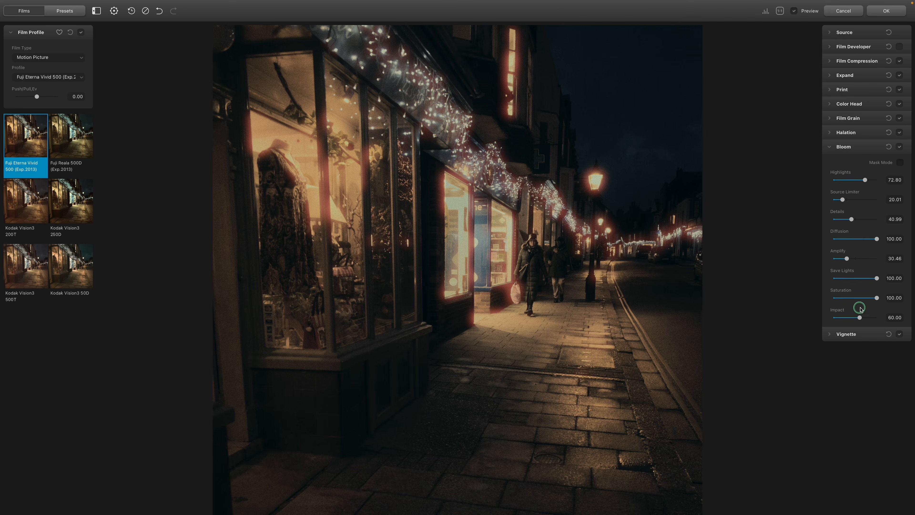
pyautogui.moveTo(861, 318); pyautogui.dragTo(870, 319)
pyautogui.click(794, 11)
pyautogui.click(794, 10)
# Set the Color Head's Yellow - Blue balance to about 1.94 and compare the result with the original photo.
pyautogui.click(829, 104)
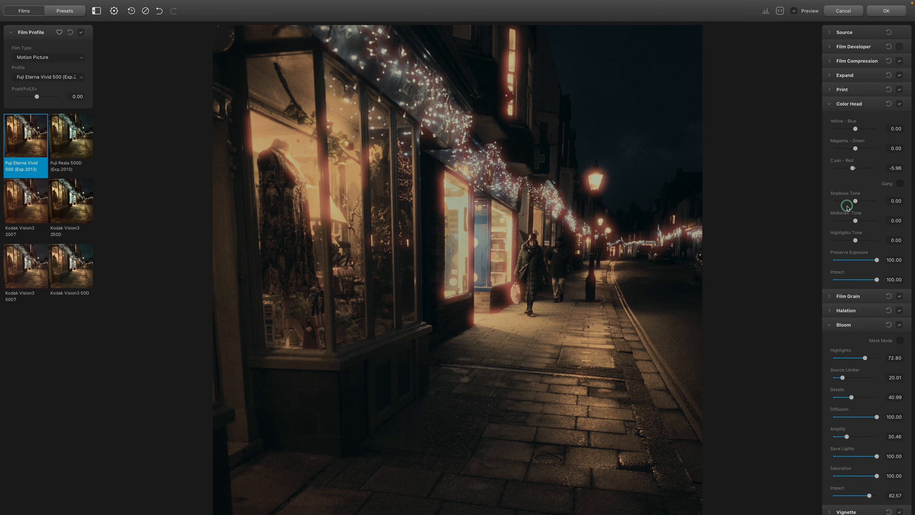
pyautogui.moveTo(856, 128); pyautogui.dragTo(856, 130)
pyautogui.click(794, 11)
pyautogui.click(794, 11)
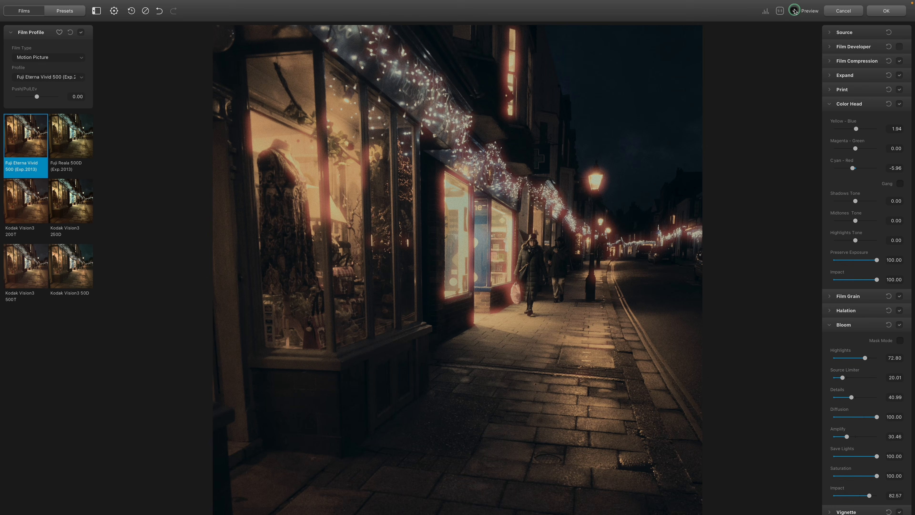